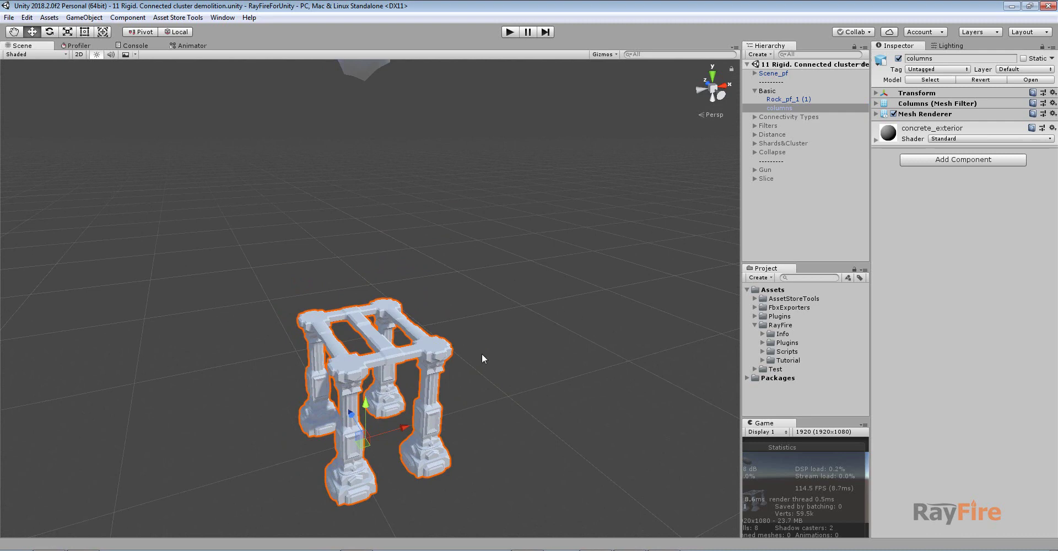
- Add a Rayfire Shatter component to the columns object
{"action": "left_click_drag", "start_coordinate": [477, 351], "coordinate": [488, 322], "text": "alt"}
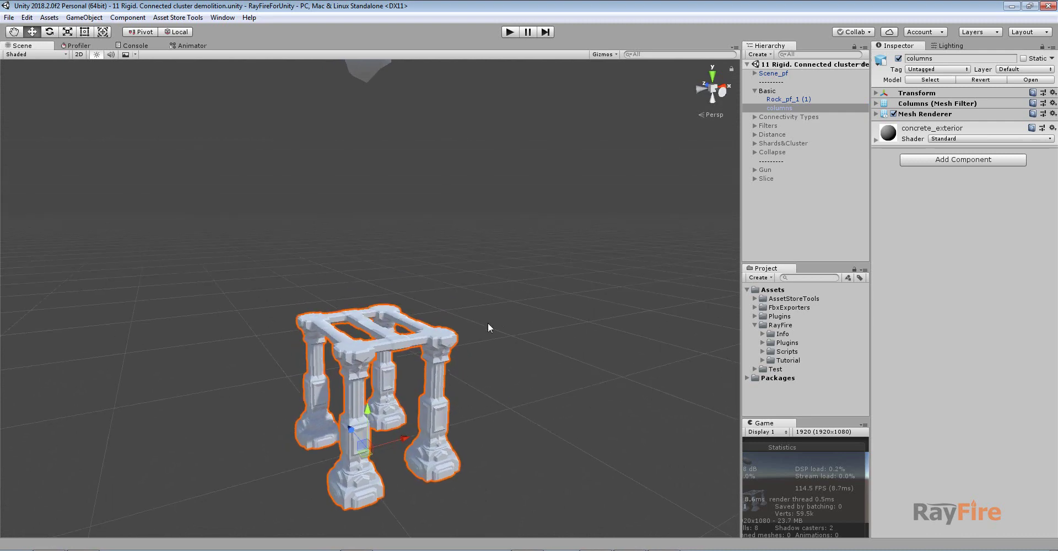
{"action": "left_click", "coordinate": [488, 323]}
{"action": "left_click", "coordinate": [403, 336]}
{"action": "middle_click_drag", "start_coordinate": [403, 335], "coordinate": [397, 247]}
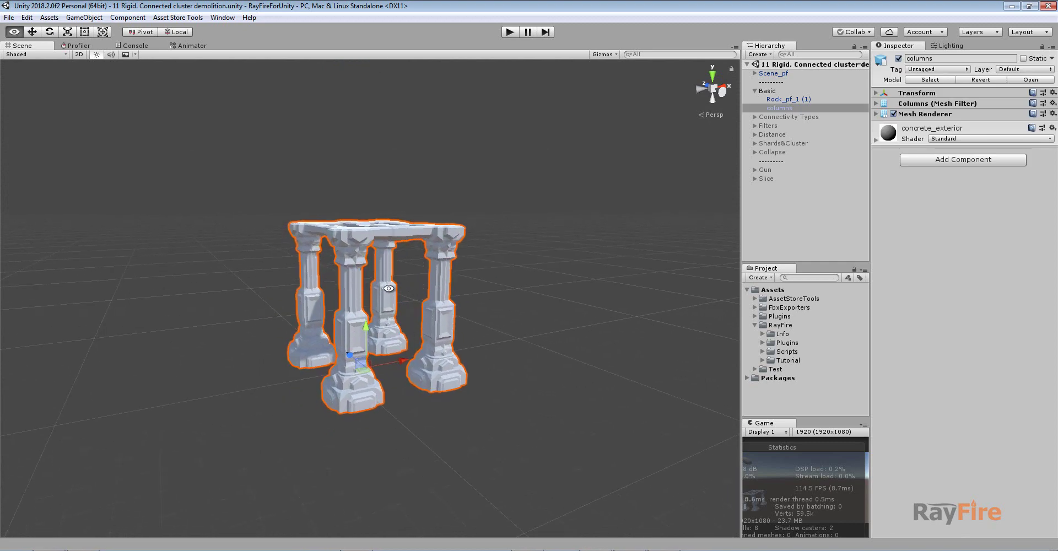
{"action": "left_click_drag", "start_coordinate": [397, 247], "coordinate": [405, 330], "text": "alt"}
{"action": "scroll", "coordinate": [450, 342], "scroll_direction": "up", "scroll_amount": 3}
{"action": "scroll", "coordinate": [450, 343], "scroll_direction": "up", "scroll_amount": 2}
{"action": "left_click", "coordinate": [963, 159]}
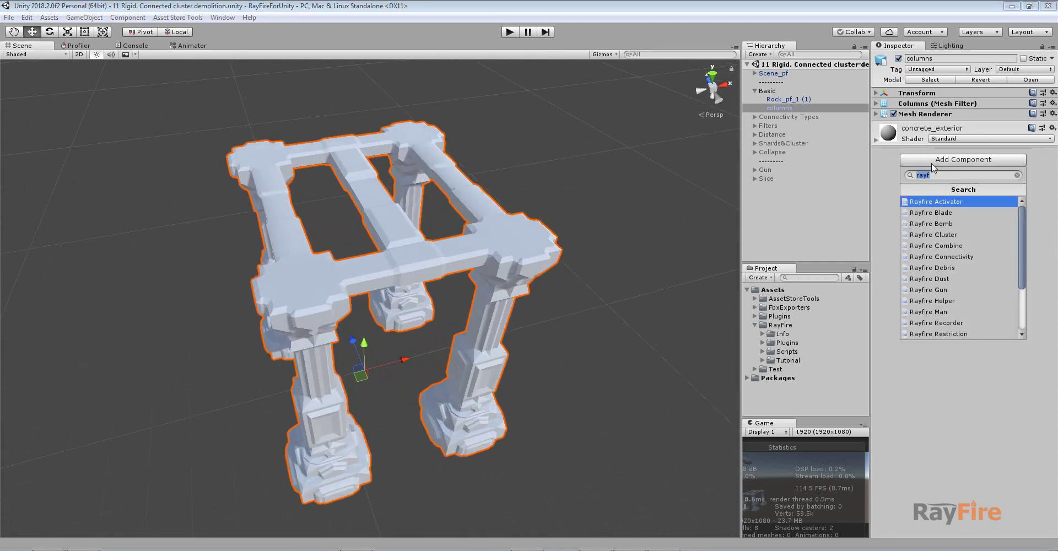
{"action": "left_click", "coordinate": [943, 325]}
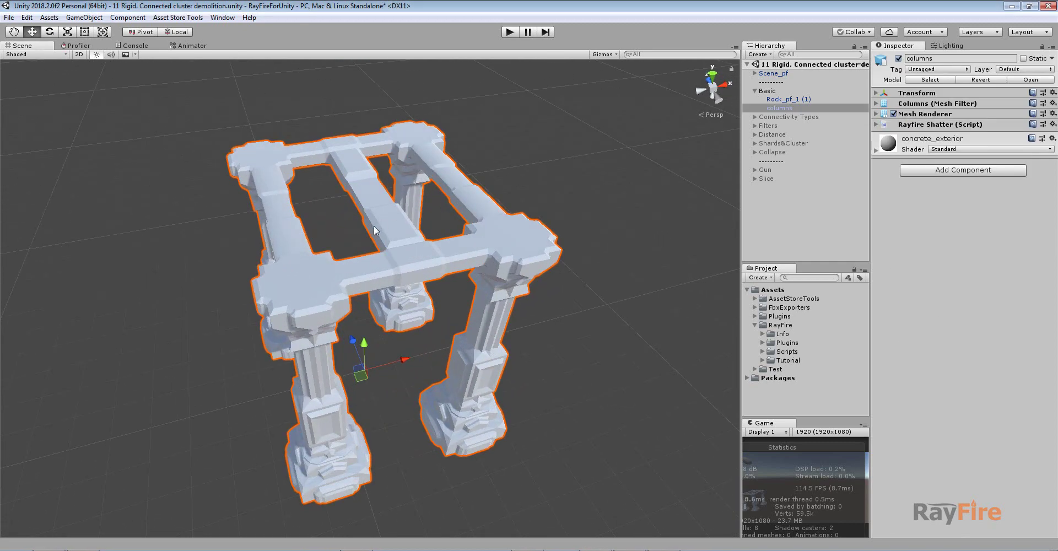
- Set the Shatter component's Voronoi amount to 250 and fragment the columns
{"action": "left_click_drag", "start_coordinate": [353, 282], "coordinate": [346, 232], "text": "alt"}
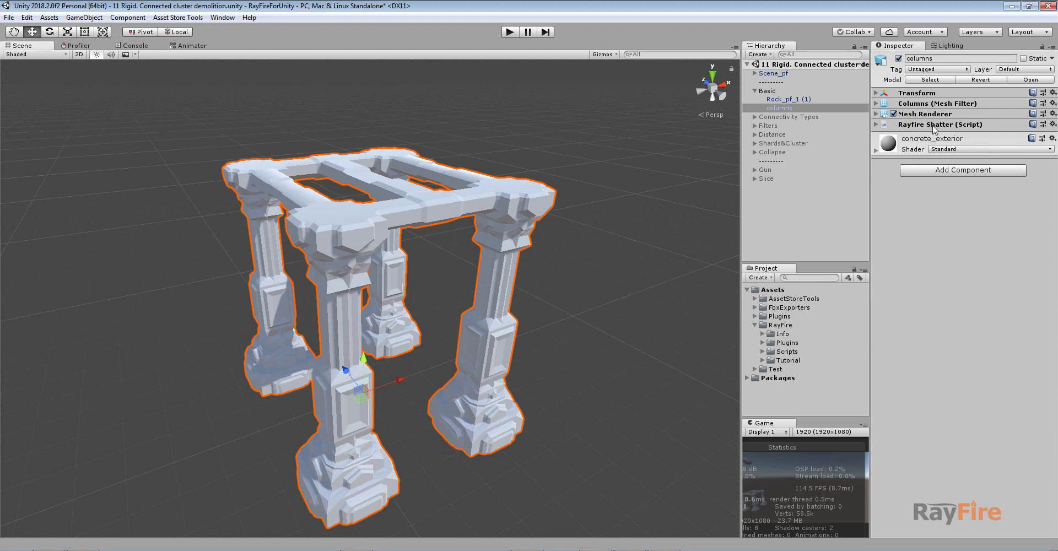
{"action": "left_click", "coordinate": [937, 171]}
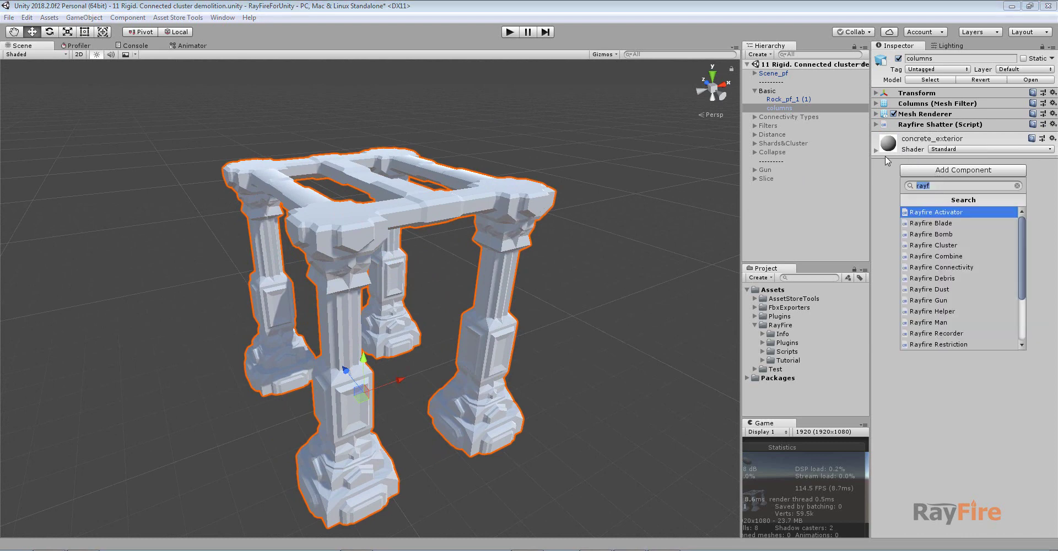
{"action": "left_click", "coordinate": [885, 161]}
{"action": "left_click", "coordinate": [875, 123]}
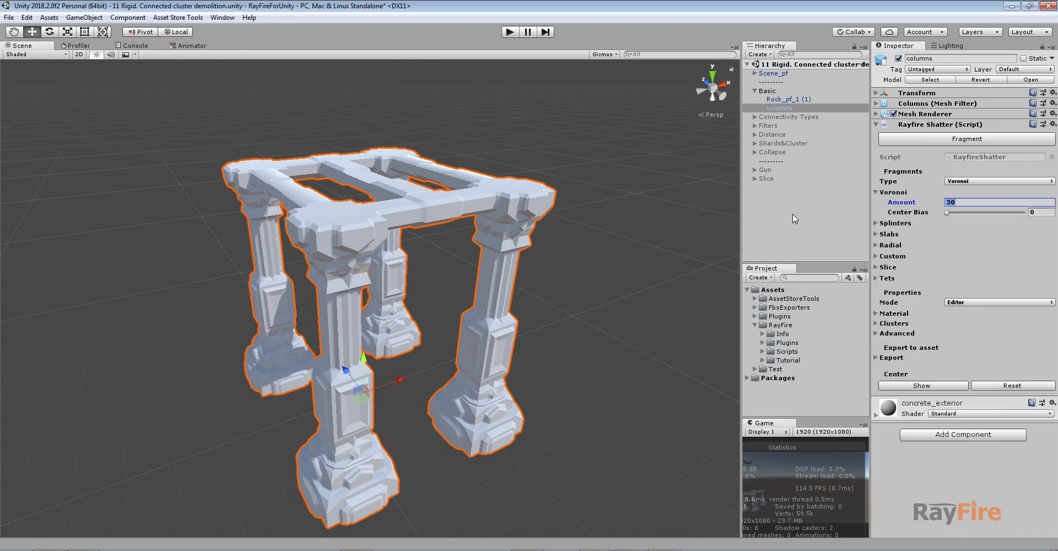
{"action": "type", "text": "250"}
{"action": "left_click", "coordinate": [941, 143]}
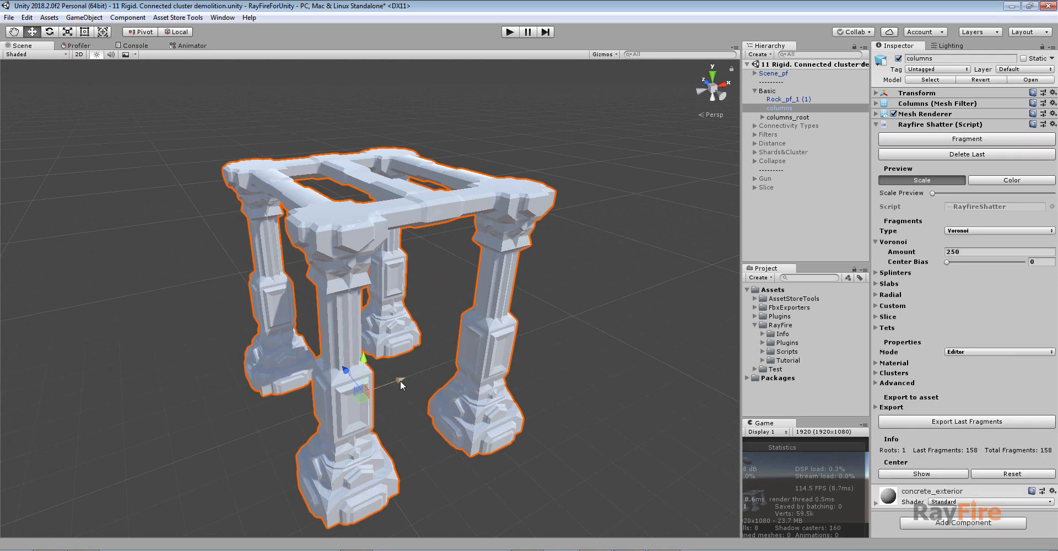
- Move the original columns object along its X axis, clear of the fragments, and try the fragment scale preview
{"action": "left_click_drag", "start_coordinate": [393, 380], "coordinate": [676, 321]}
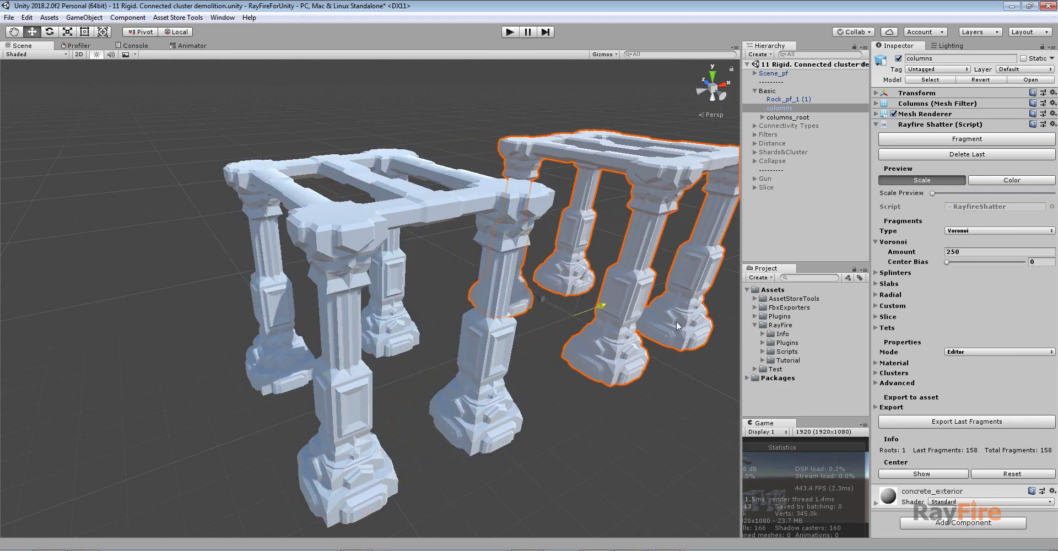
{"action": "left_click_drag", "start_coordinate": [937, 193], "coordinate": [1008, 196]}
{"action": "left_click_drag", "start_coordinate": [478, 231], "coordinate": [692, 266], "text": "alt"}
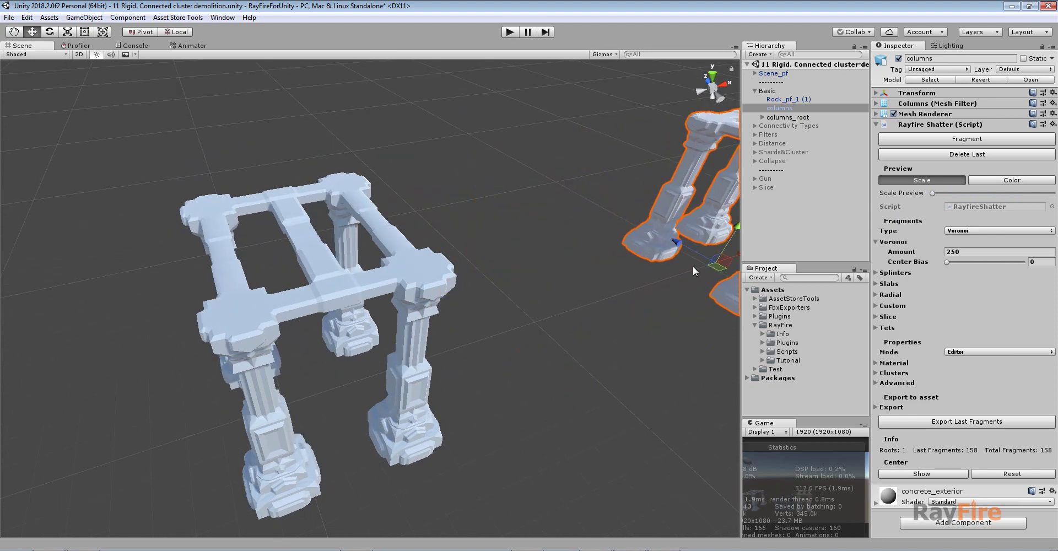
- Add a Rayfire Rigid component to the columns_root object that holds the fragments
{"action": "left_click", "coordinate": [310, 279]}
{"action": "left_click", "coordinate": [413, 275]}
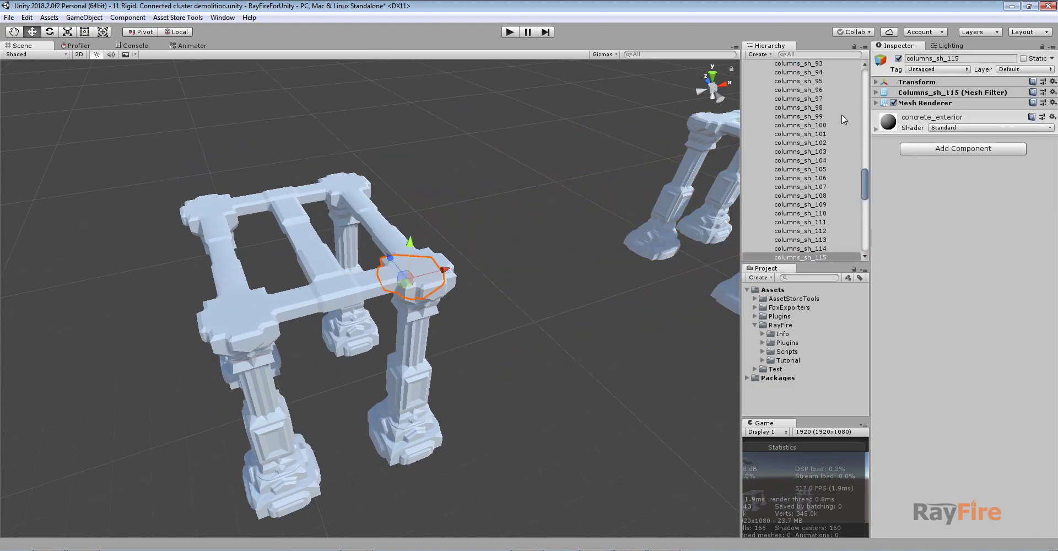
{"action": "scroll", "coordinate": [826, 121], "scroll_direction": "up", "scroll_amount": 15}
{"action": "left_click", "coordinate": [767, 118]}
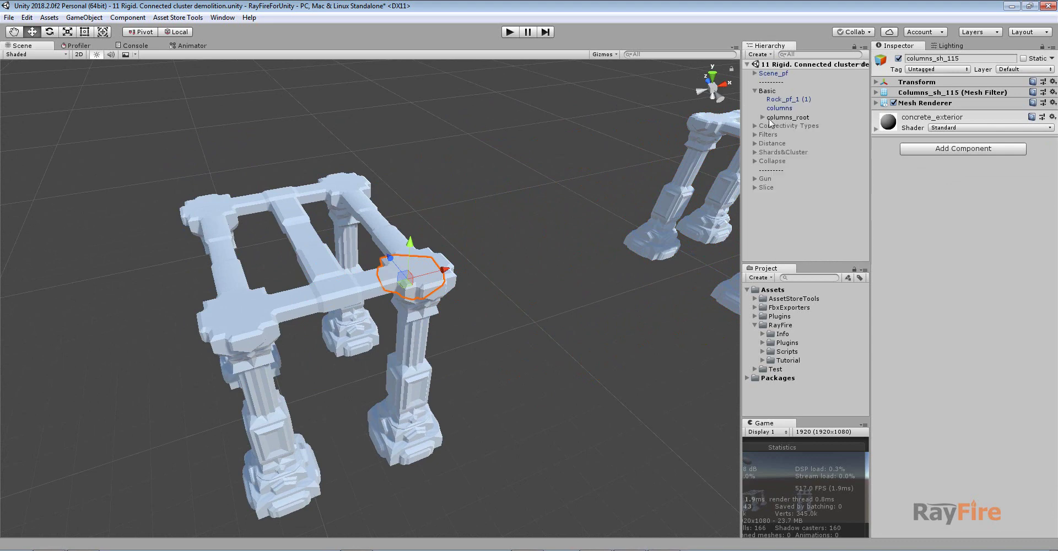
{"action": "left_click", "coordinate": [782, 118]}
{"action": "left_click", "coordinate": [963, 98]}
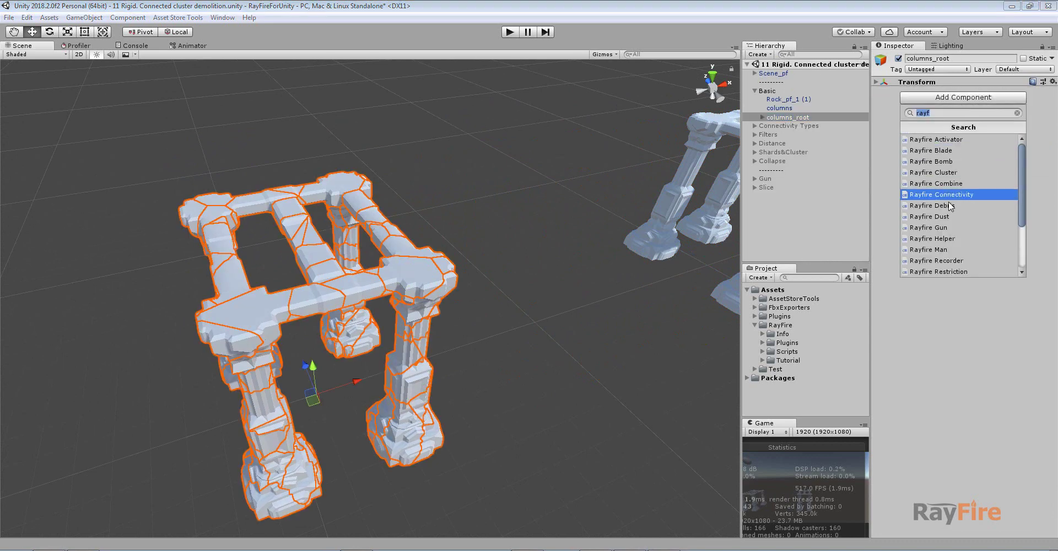
{"action": "scroll", "coordinate": [953, 227], "scroll_direction": "down", "scroll_amount": 1}
{"action": "left_click", "coordinate": [947, 248]}
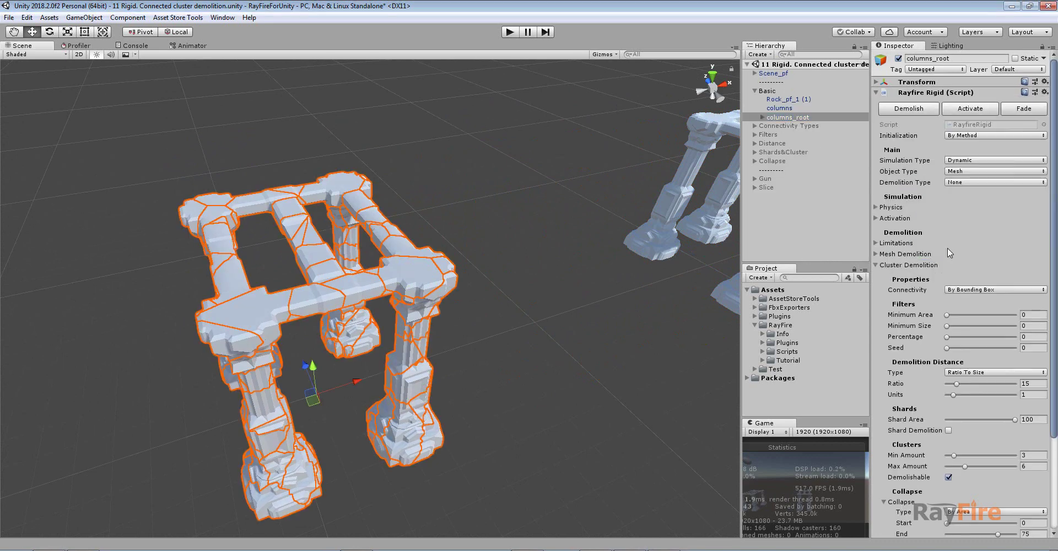
- Set the Rigid component's object type to Connected Cluster, demolition type to Runtime and initialization to At Start
{"action": "left_click", "coordinate": [959, 171]}
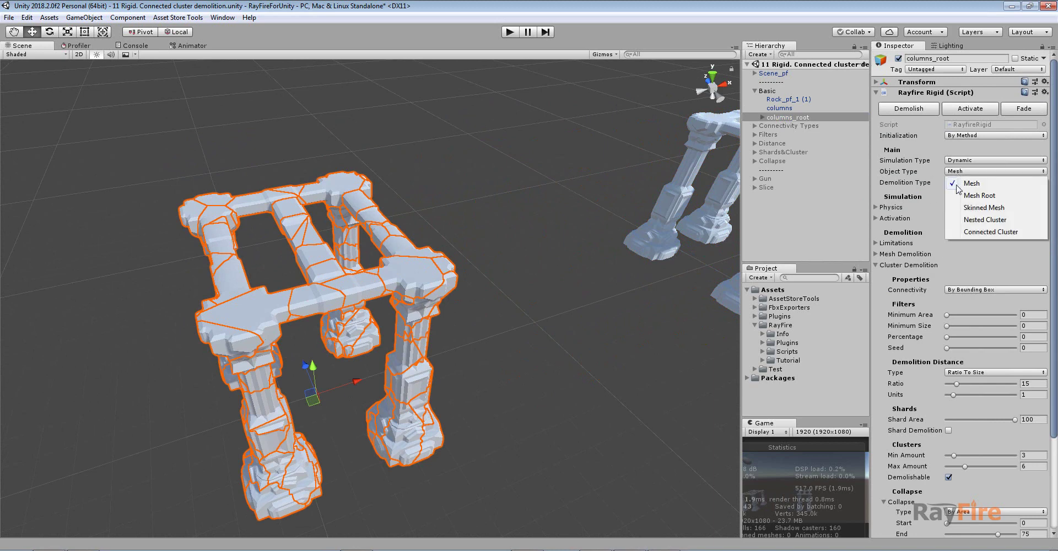
{"action": "left_click", "coordinate": [978, 232]}
{"action": "left_click", "coordinate": [965, 283]}
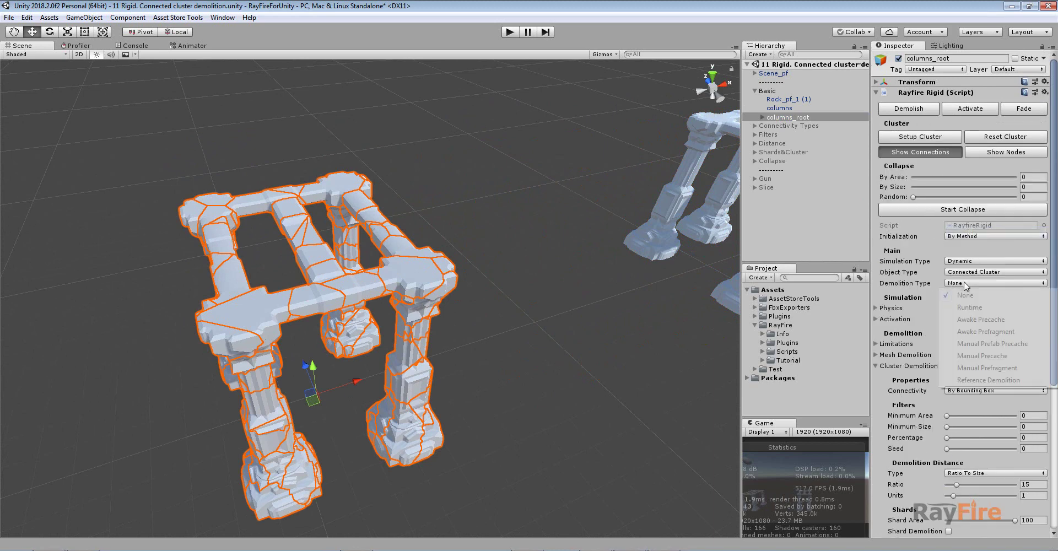
{"action": "left_click", "coordinate": [969, 307]}
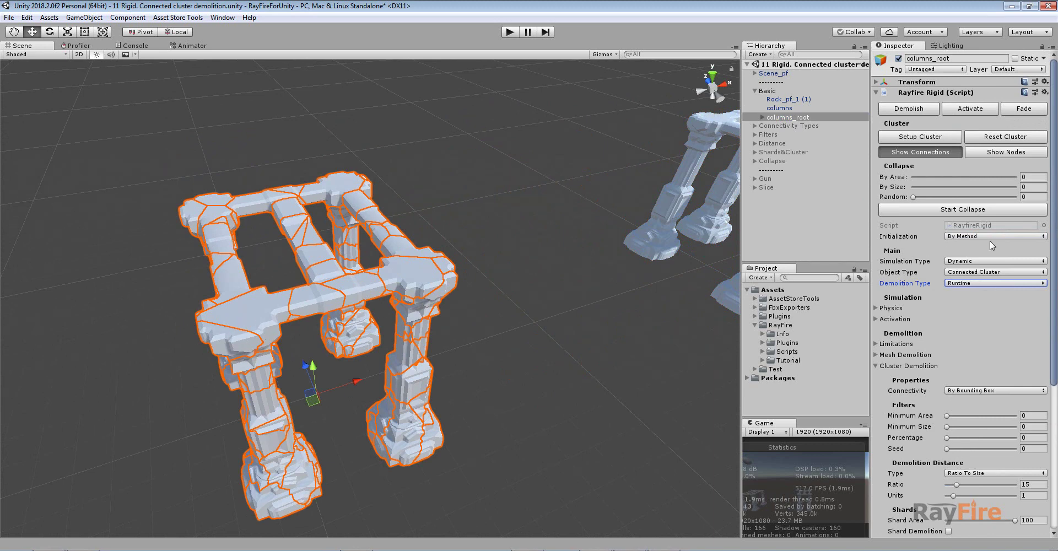
{"action": "left_click", "coordinate": [974, 237]}
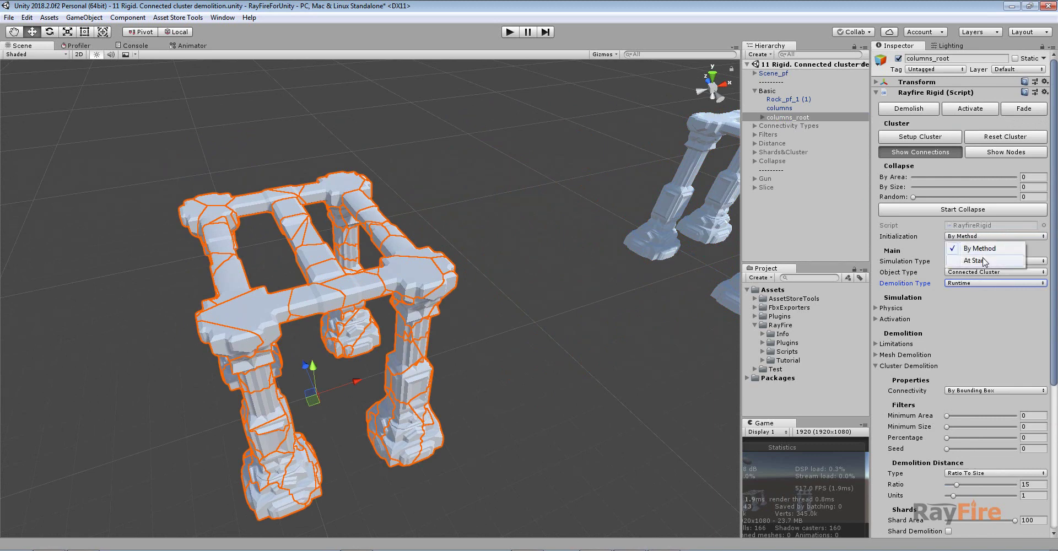
{"action": "left_click", "coordinate": [983, 260]}
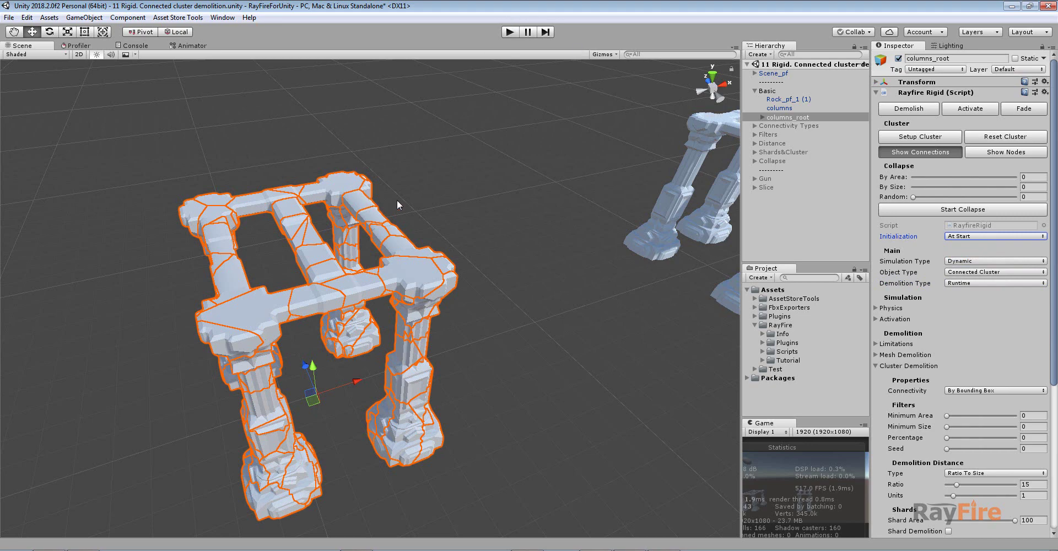
- Set the cluster demolition connectivity of columns_root to By Mesh
{"action": "left_click_drag", "start_coordinate": [397, 199], "coordinate": [318, 249], "text": "alt"}
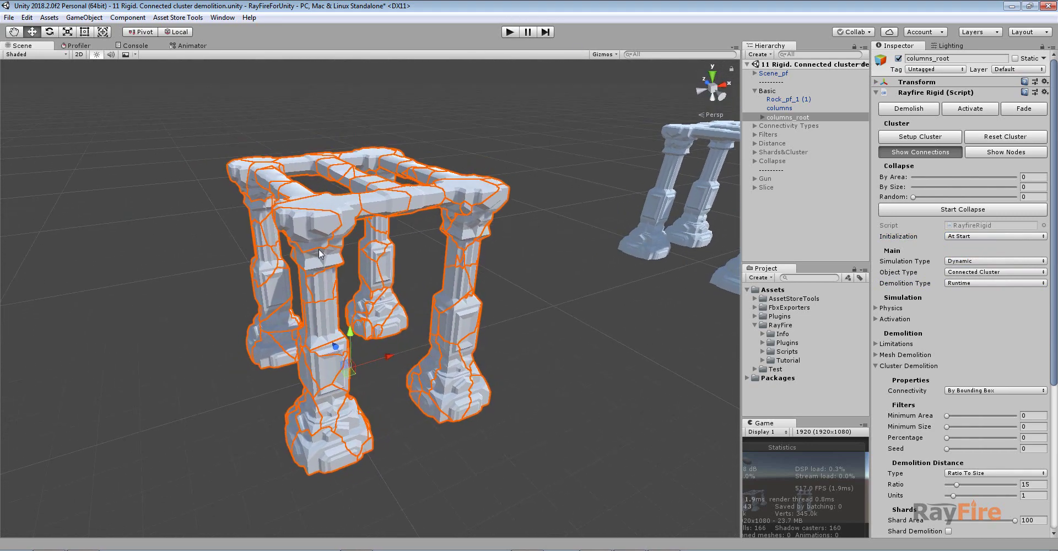
{"action": "left_click", "coordinate": [964, 391]}
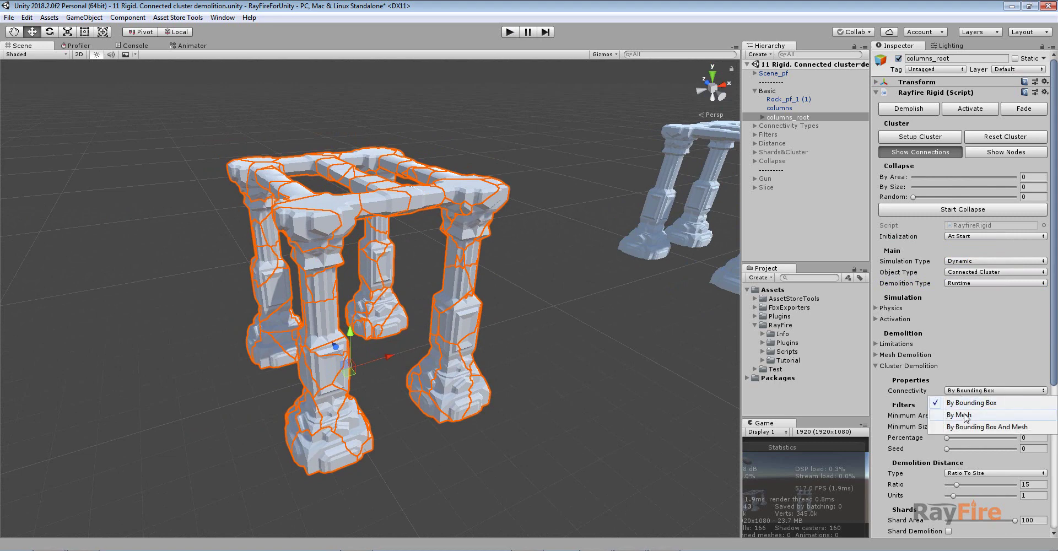
{"action": "left_click", "coordinate": [965, 415]}
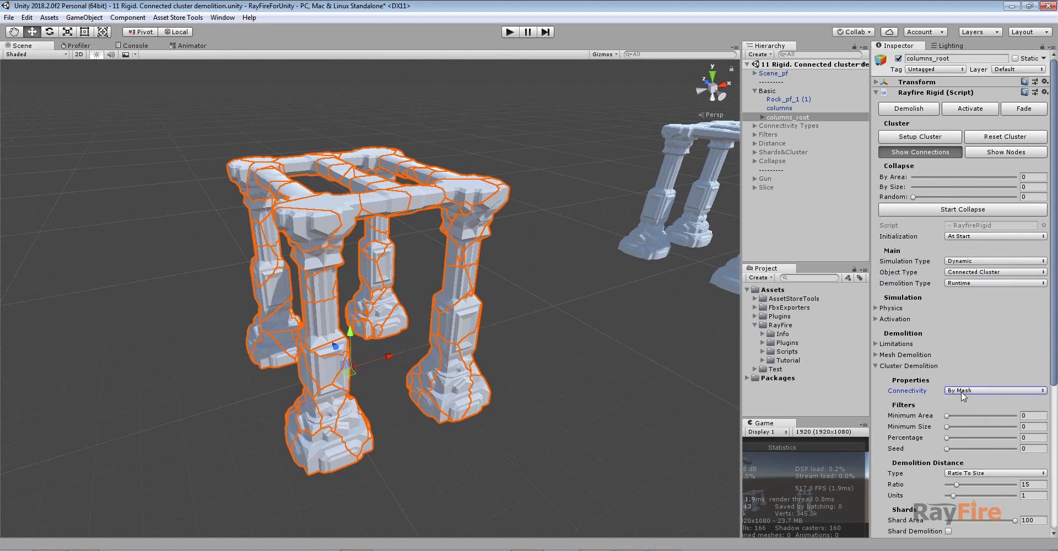
- Examine how neighbouring shards of the columns touch, picking out a single shard on a column shaft, and reselect columns_root
{"action": "scroll", "coordinate": [353, 309], "scroll_direction": "up", "scroll_amount": 8}
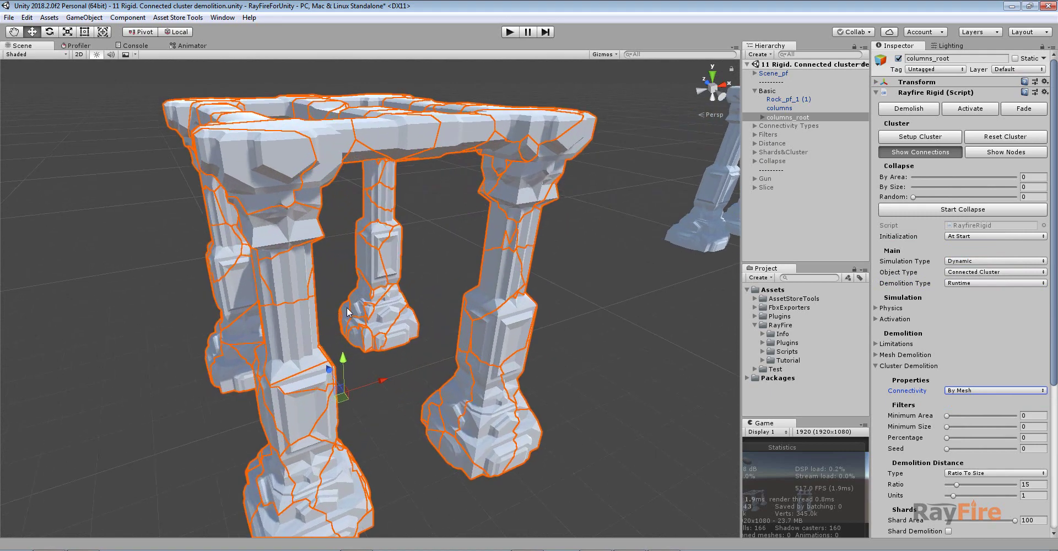
{"action": "left_click_drag", "start_coordinate": [373, 313], "coordinate": [231, 286], "text": "alt"}
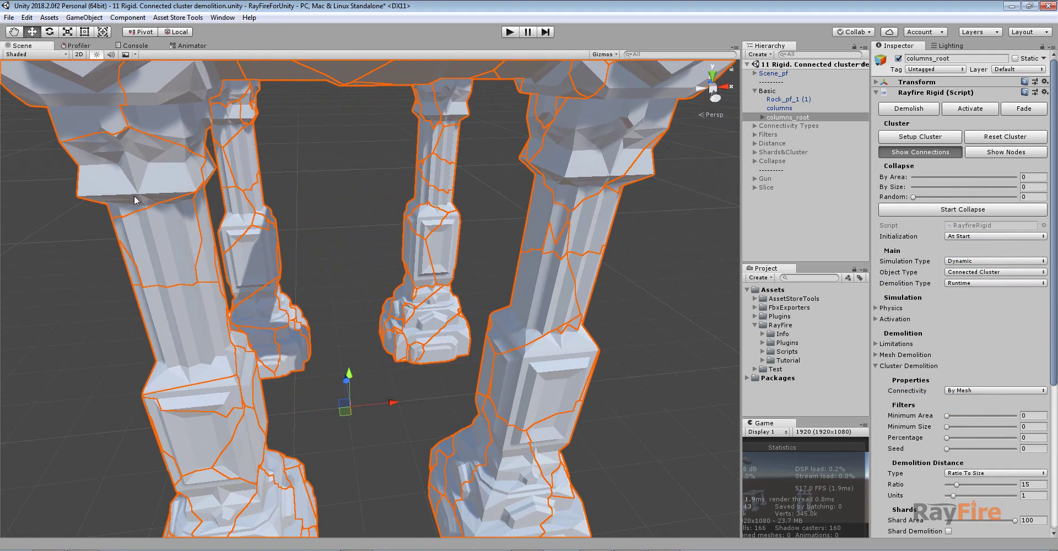
{"action": "left_click_drag", "start_coordinate": [242, 230], "coordinate": [478, 256], "text": "alt"}
{"action": "double_click", "coordinate": [422, 283]}
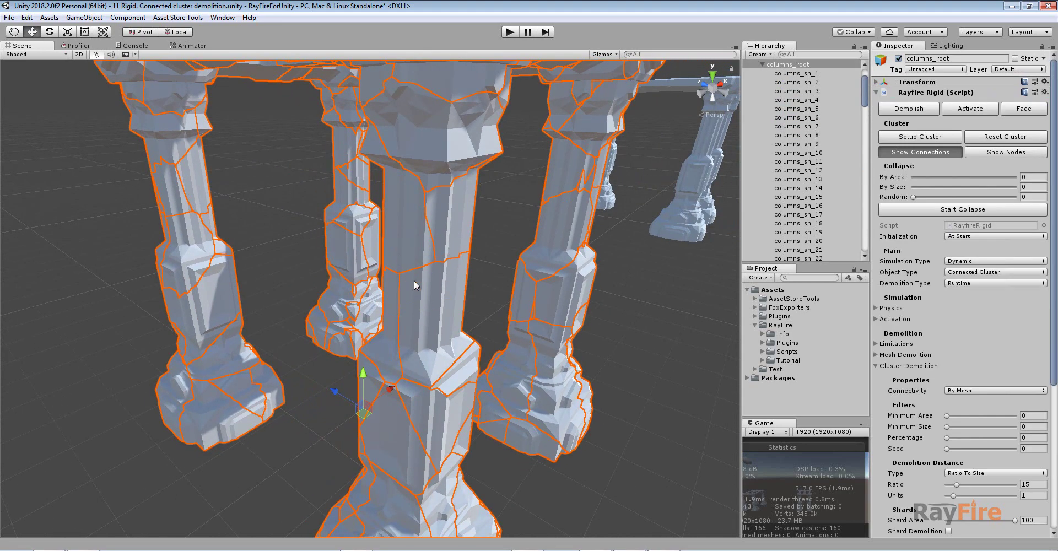
{"action": "left_click", "coordinate": [422, 284]}
{"action": "left_click", "coordinate": [422, 283]}
{"action": "left_click", "coordinate": [423, 283]}
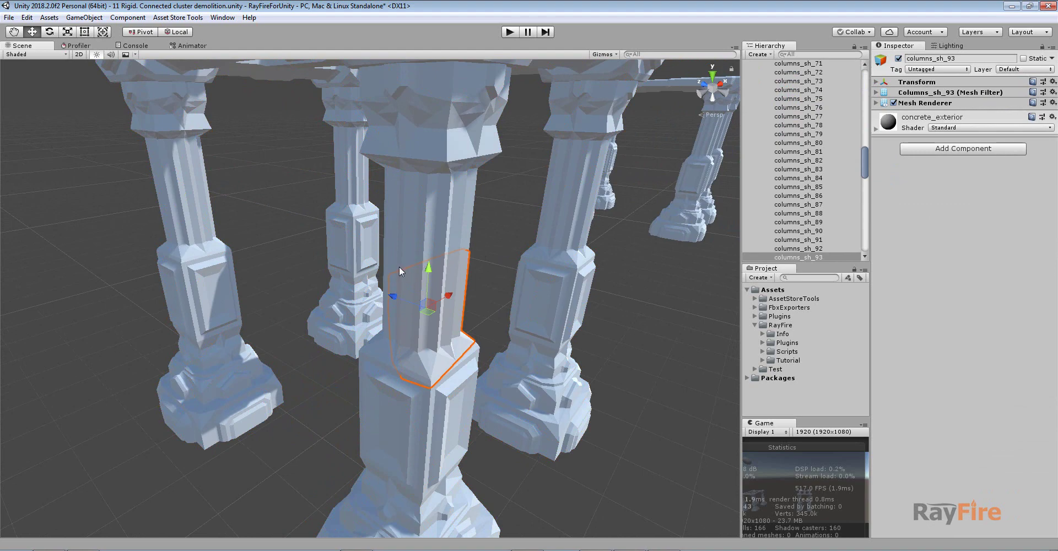
{"action": "scroll", "coordinate": [474, 259], "scroll_direction": "down", "scroll_amount": 6}
{"action": "left_click", "coordinate": [586, 283]}
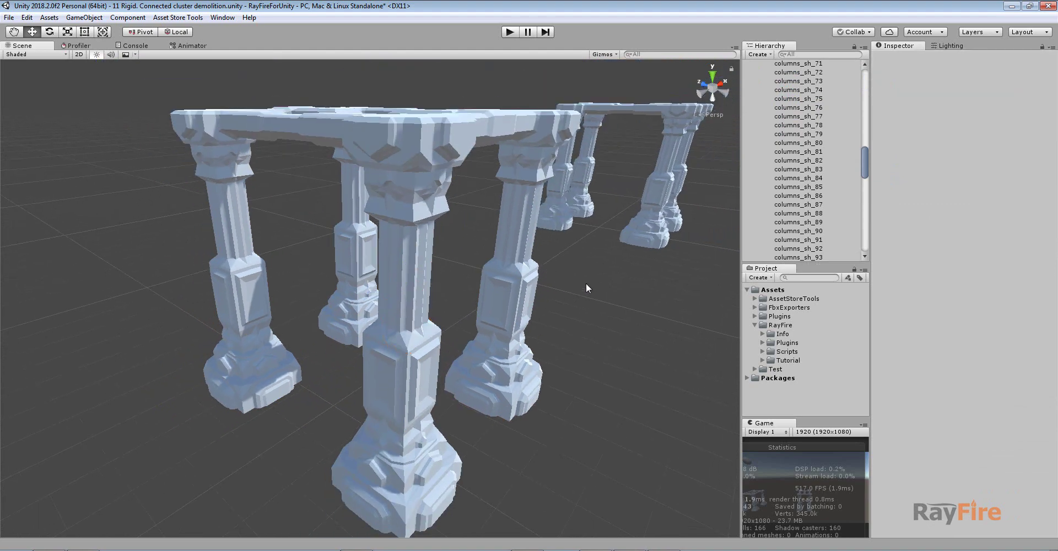
{"action": "left_click_drag", "start_coordinate": [586, 283], "coordinate": [445, 170], "text": "alt"}
{"action": "left_click", "coordinate": [444, 167]}
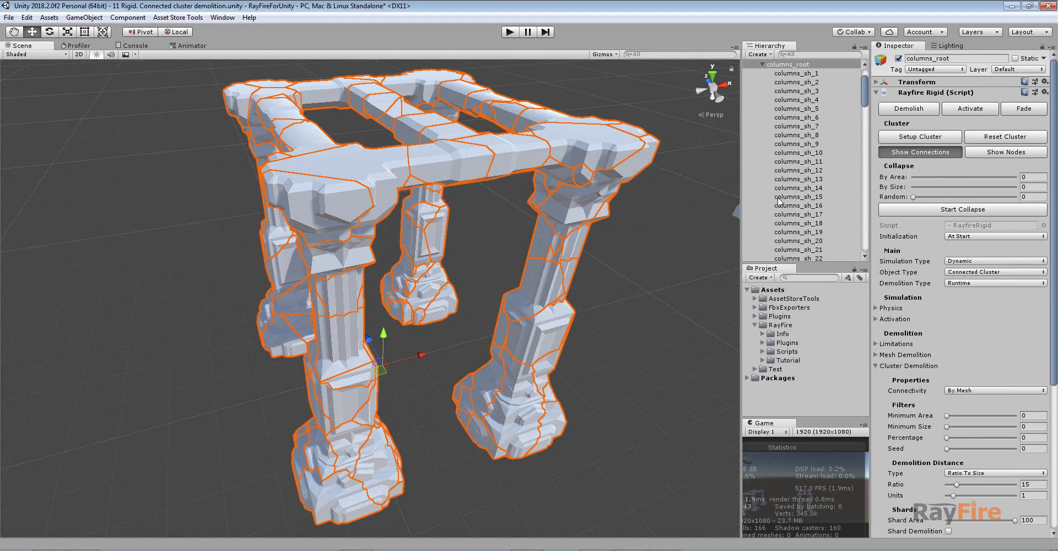
- Select the rock above the columns to check its Rayfire Rigid settings
{"action": "middle_click_drag", "start_coordinate": [483, 213], "coordinate": [438, 236]}
{"action": "scroll", "coordinate": [440, 242], "scroll_direction": "down", "scroll_amount": 7}
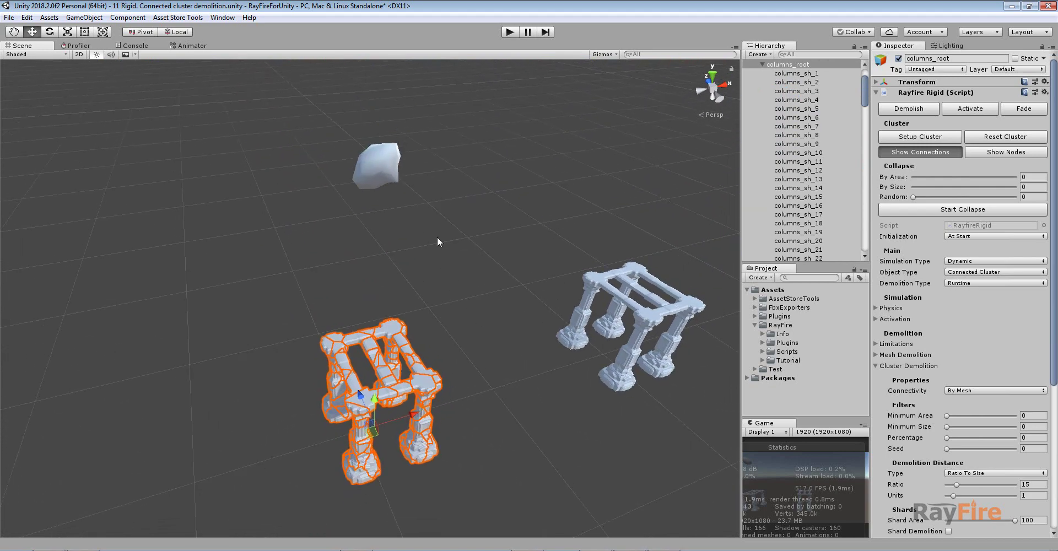
{"action": "left_click", "coordinate": [386, 173]}
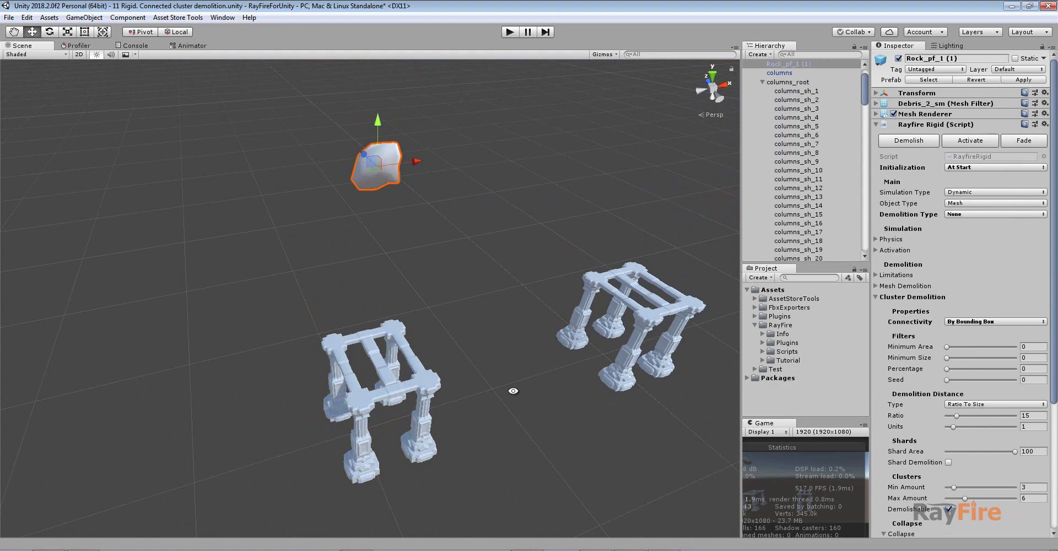
{"action": "left_click_drag", "start_coordinate": [510, 389], "coordinate": [340, 348], "text": "alt"}
{"action": "scroll", "coordinate": [356, 374], "scroll_direction": "up", "scroll_amount": 5}
- Run the scene with columns_root selected and pause it to examine the connections between its shards
{"action": "left_click", "coordinate": [347, 389]}
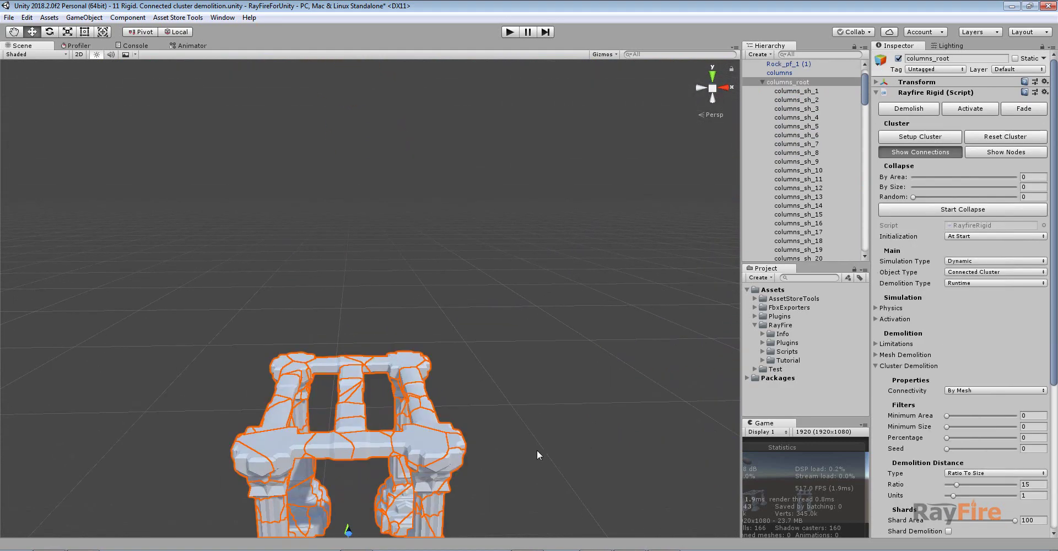
{"action": "middle_click_drag", "start_coordinate": [548, 398], "coordinate": [531, 270]}
{"action": "left_click_drag", "start_coordinate": [531, 270], "coordinate": [633, 305], "text": "alt"}
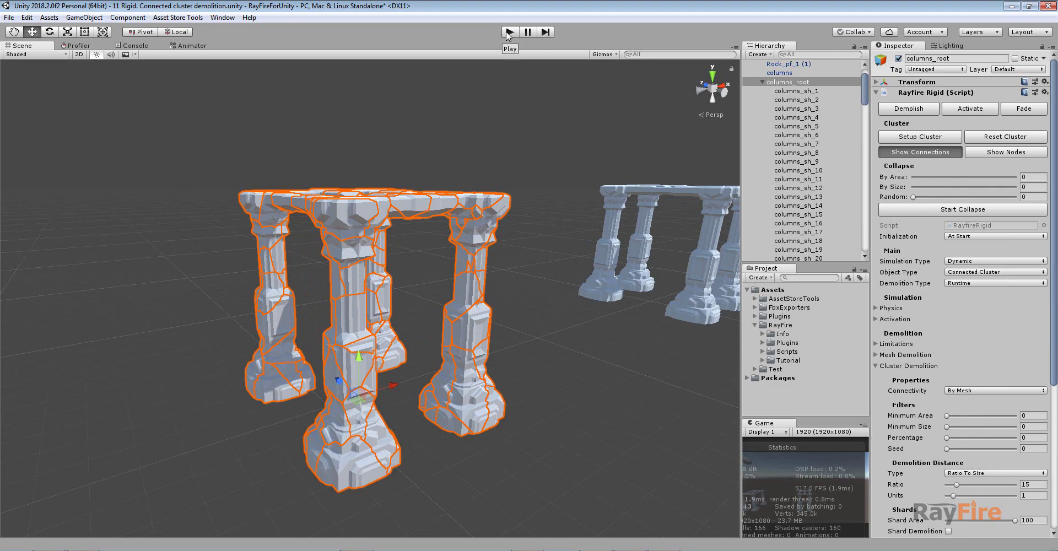
{"action": "left_click_drag", "start_coordinate": [437, 300], "coordinate": [550, 44], "text": "alt"}
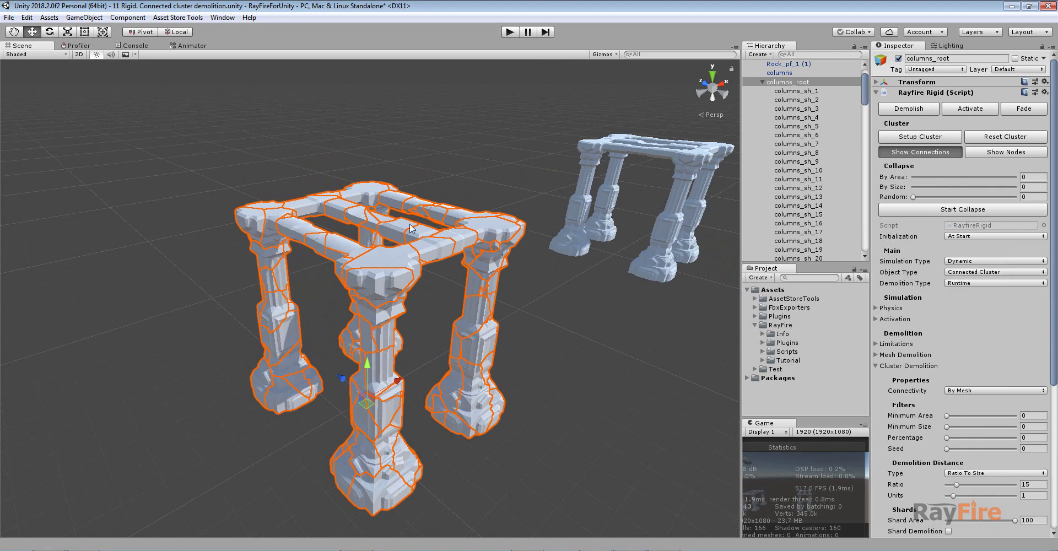
{"action": "left_click", "coordinate": [510, 34]}
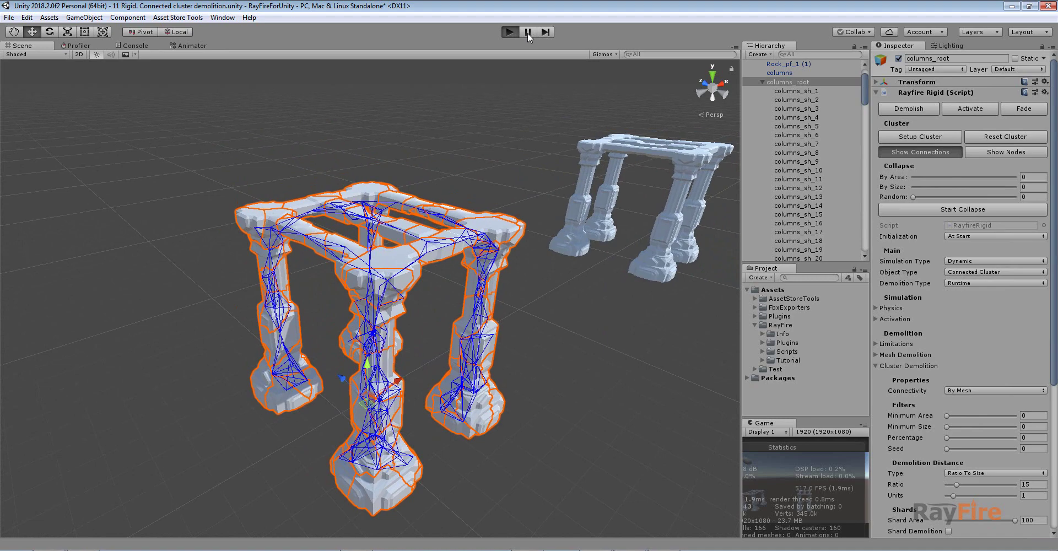
{"action": "left_click_drag", "start_coordinate": [423, 326], "coordinate": [458, 288]}
{"action": "left_click", "coordinate": [428, 232]}
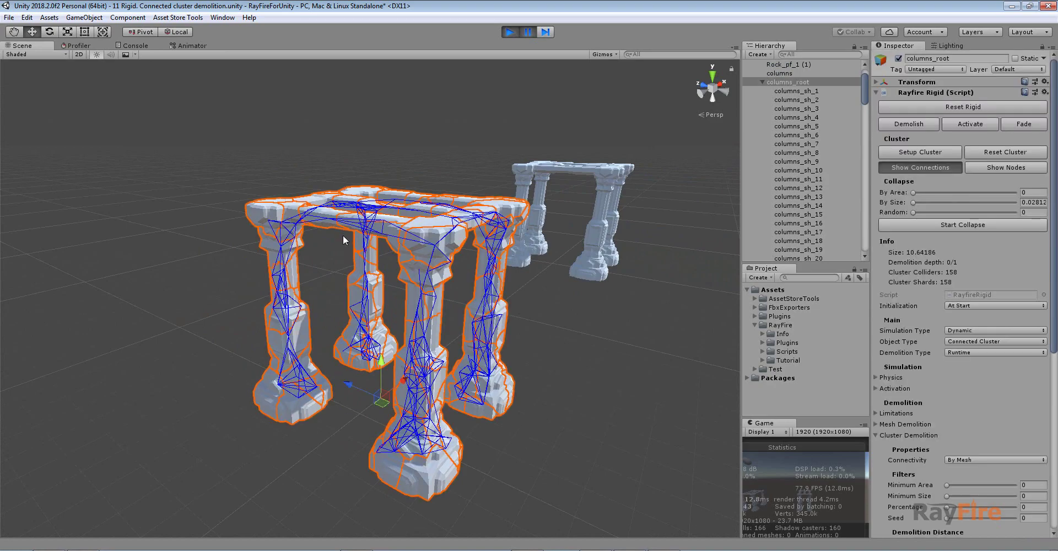
- Examine the connections between the shards of the paused columns cluster from several sides
{"action": "scroll", "coordinate": [311, 279], "scroll_direction": "up", "scroll_amount": 5}
{"action": "left_click_drag", "start_coordinate": [324, 270], "coordinate": [333, 304], "text": "alt"}
{"action": "middle_click_drag", "start_coordinate": [332, 304], "coordinate": [341, 220]}
{"action": "left_click_drag", "start_coordinate": [272, 270], "coordinate": [324, 300], "text": "alt"}
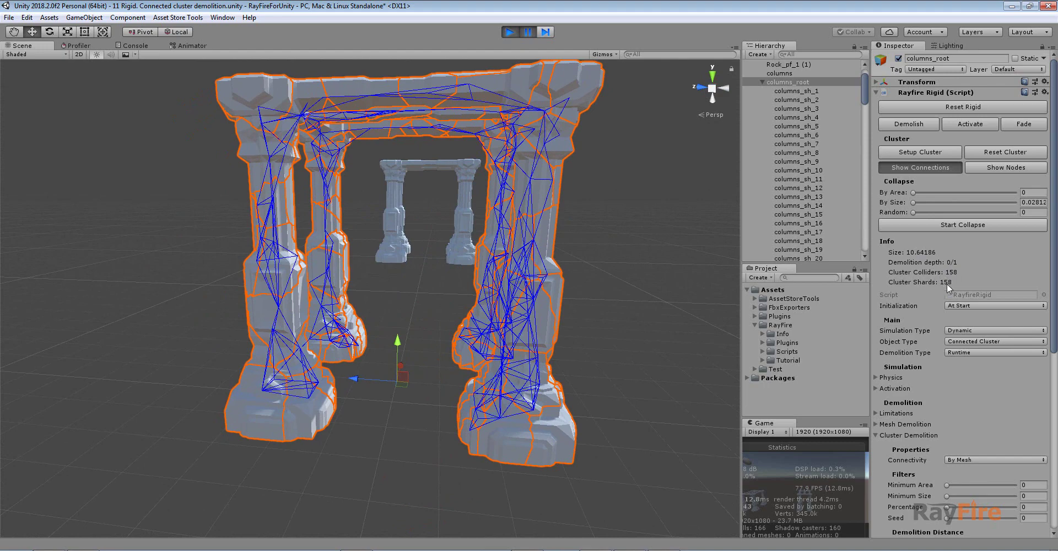
{"action": "left_click_drag", "start_coordinate": [676, 194], "coordinate": [732, 276], "text": "alt"}
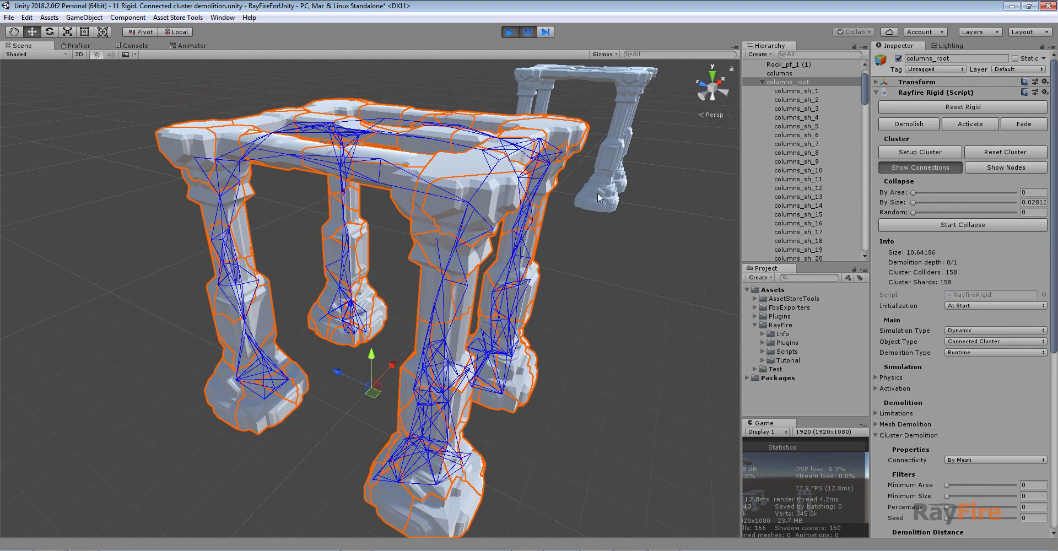
{"action": "scroll", "coordinate": [597, 193], "scroll_direction": "down", "scroll_amount": 6}
{"action": "scroll", "coordinate": [326, 219], "scroll_direction": "down", "scroll_amount": 8}
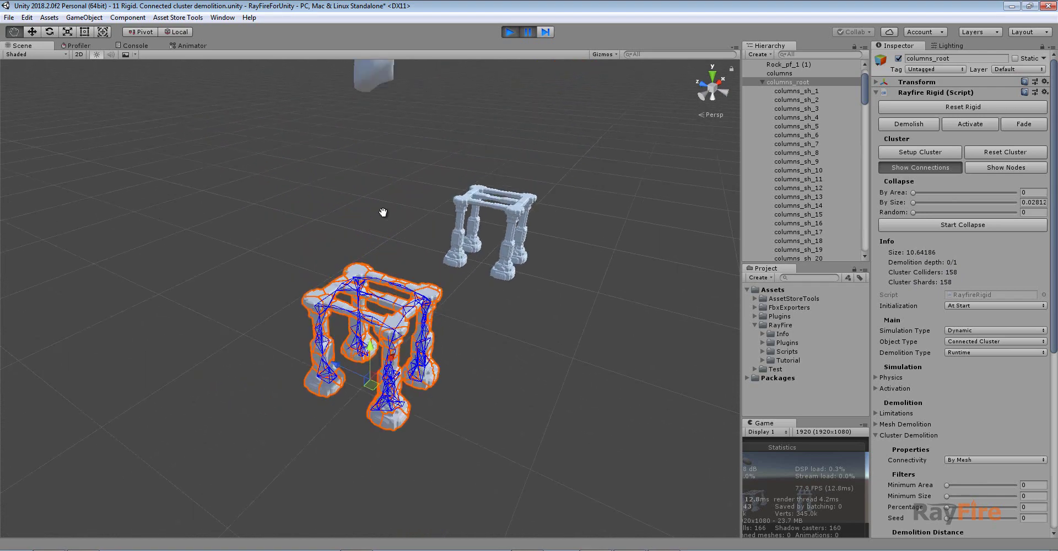
- Resume the simulation to watch the rock demolish the columns, stop it and reselect columns_root
{"action": "scroll", "coordinate": [428, 229], "scroll_direction": "up", "scroll_amount": 8}
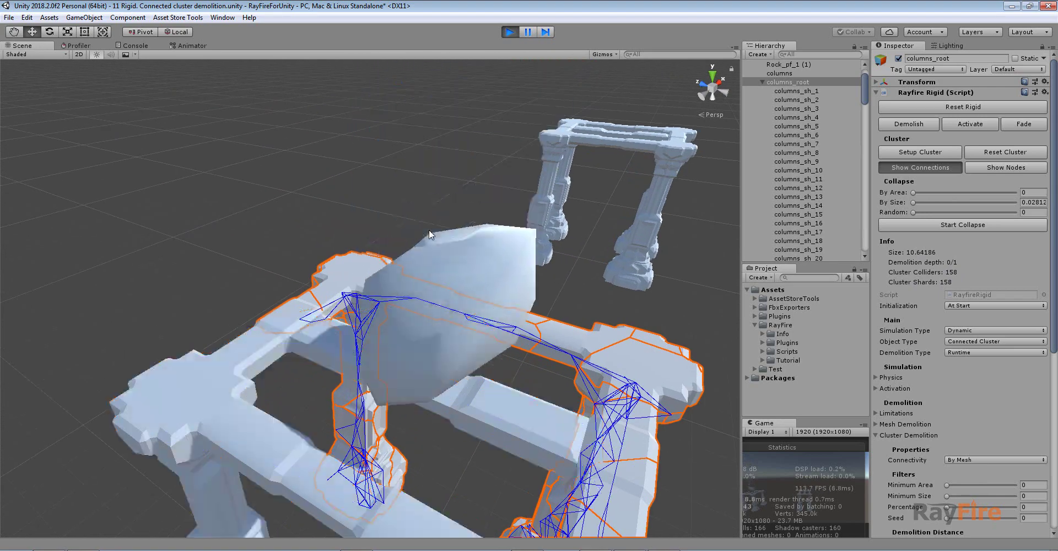
{"action": "scroll", "coordinate": [427, 273], "scroll_direction": "down", "scroll_amount": 3}
{"action": "left_click_drag", "start_coordinate": [426, 273], "coordinate": [364, 209], "text": "alt"}
{"action": "left_click", "coordinate": [490, 316]}
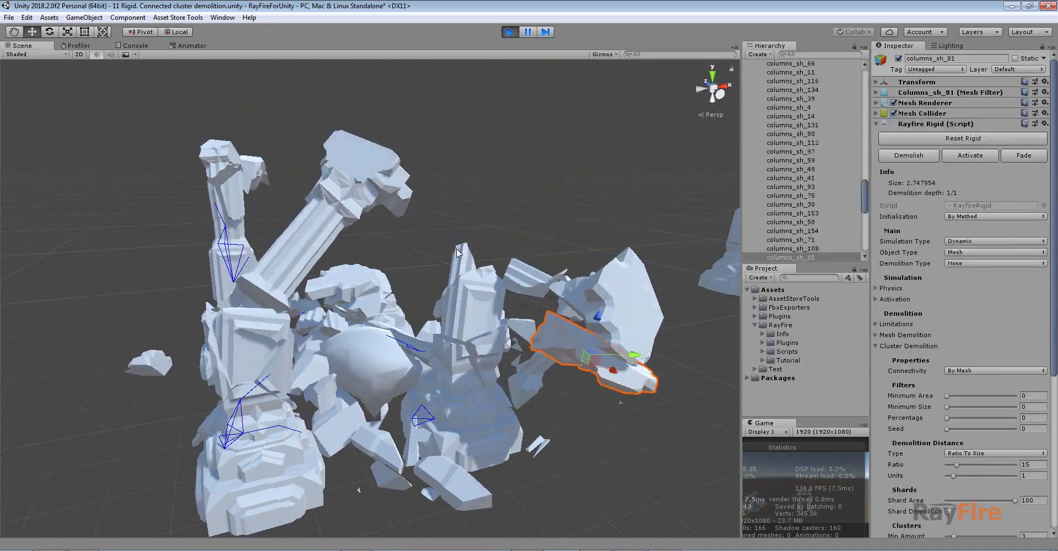
{"action": "left_click", "coordinate": [510, 31]}
{"action": "left_click", "coordinate": [609, 120]}
{"action": "left_click", "coordinate": [521, 107]}
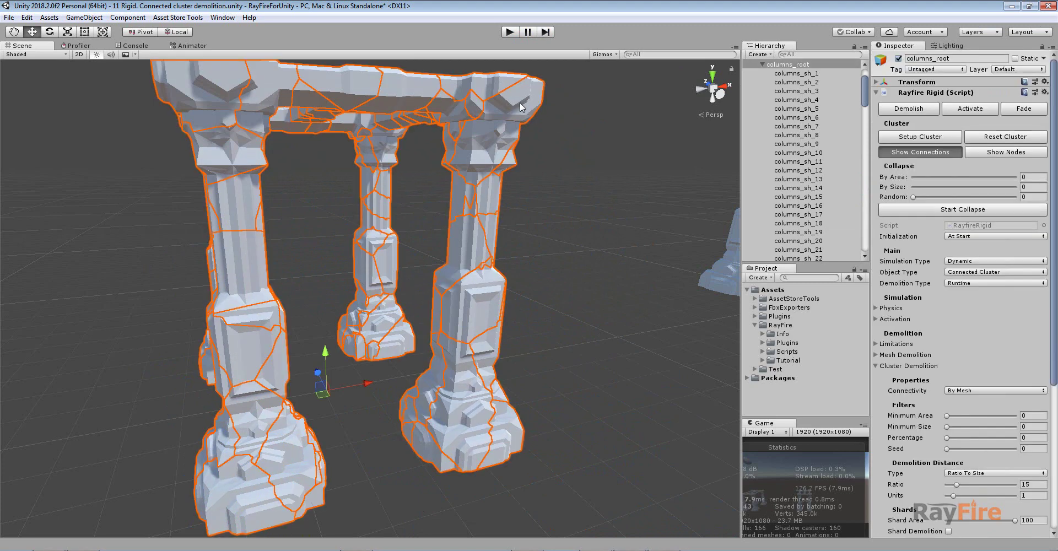
- Check the demolition Limitations of columns_root, including its Solidity setting
{"action": "left_click", "coordinate": [915, 366]}
{"action": "left_click", "coordinate": [896, 344]}
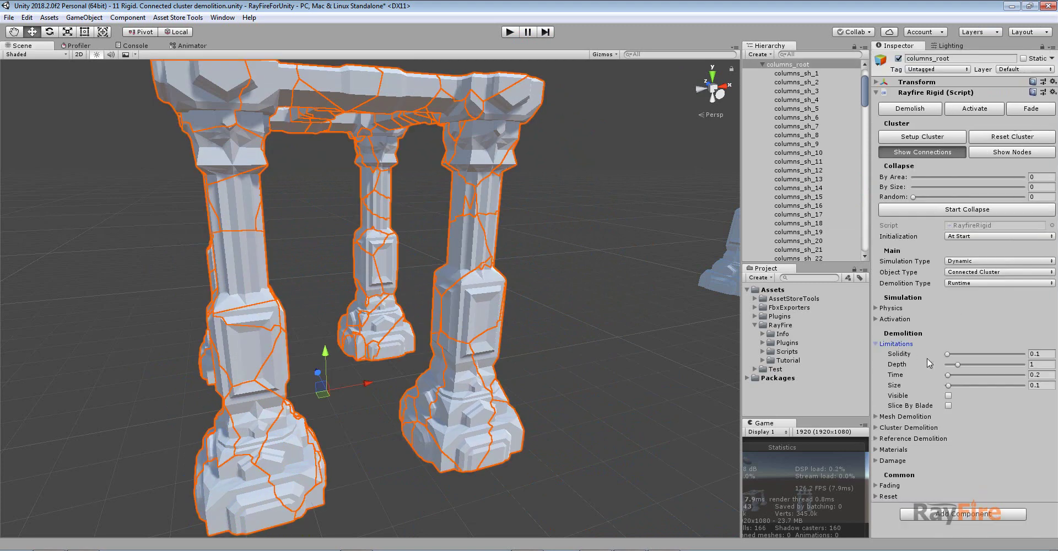
{"action": "left_click", "coordinate": [1038, 353]}
{"action": "left_click", "coordinate": [893, 344]}
- Set up the columns_root cluster in the editor to preview its shard connections, and reset it
{"action": "scroll", "coordinate": [451, 194], "scroll_direction": "down", "scroll_amount": 5}
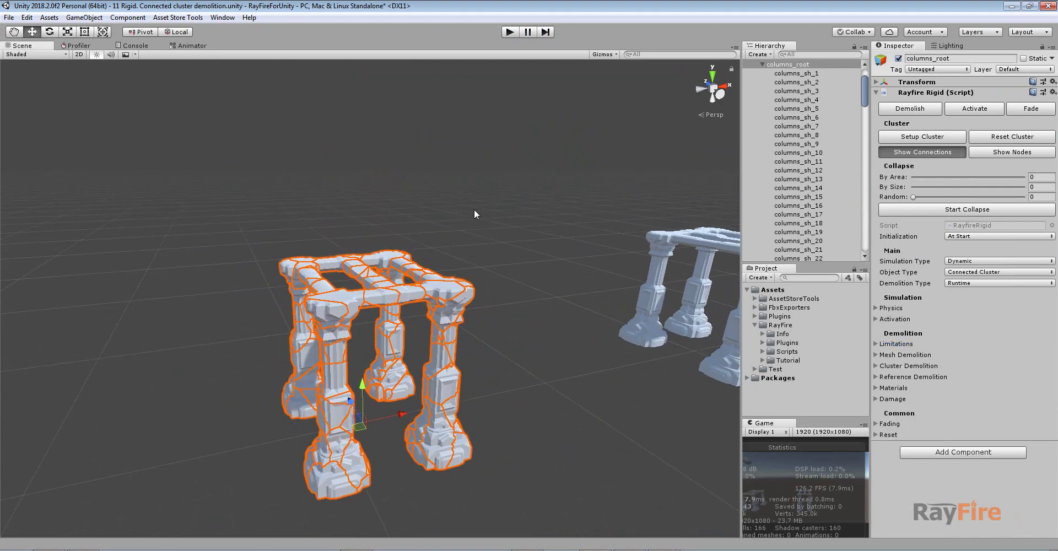
{"action": "left_click", "coordinate": [474, 210]}
{"action": "left_click", "coordinate": [418, 295]}
{"action": "left_click_drag", "start_coordinate": [400, 263], "coordinate": [404, 304], "text": "alt"}
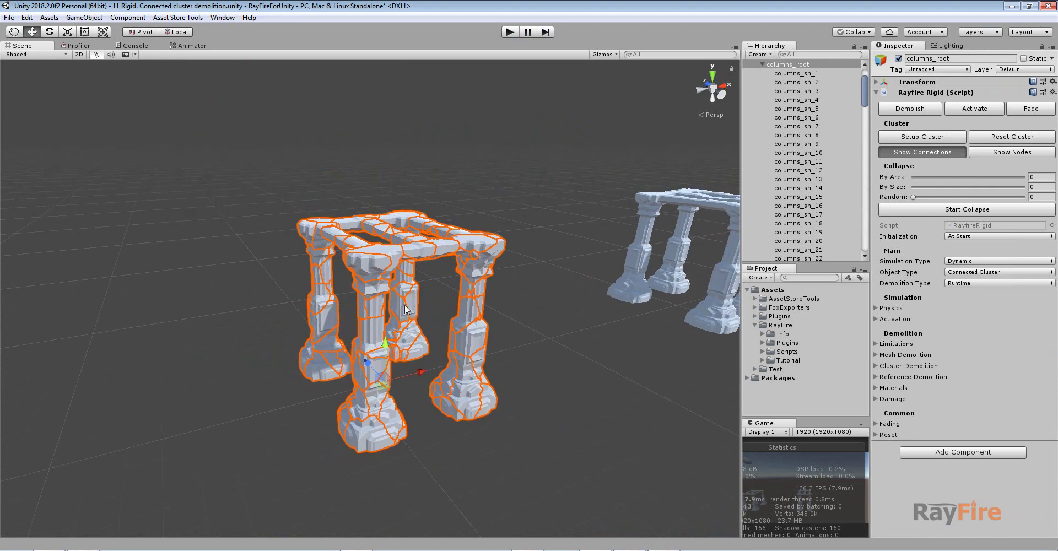
{"action": "scroll", "coordinate": [405, 304], "scroll_direction": "up", "scroll_amount": 3}
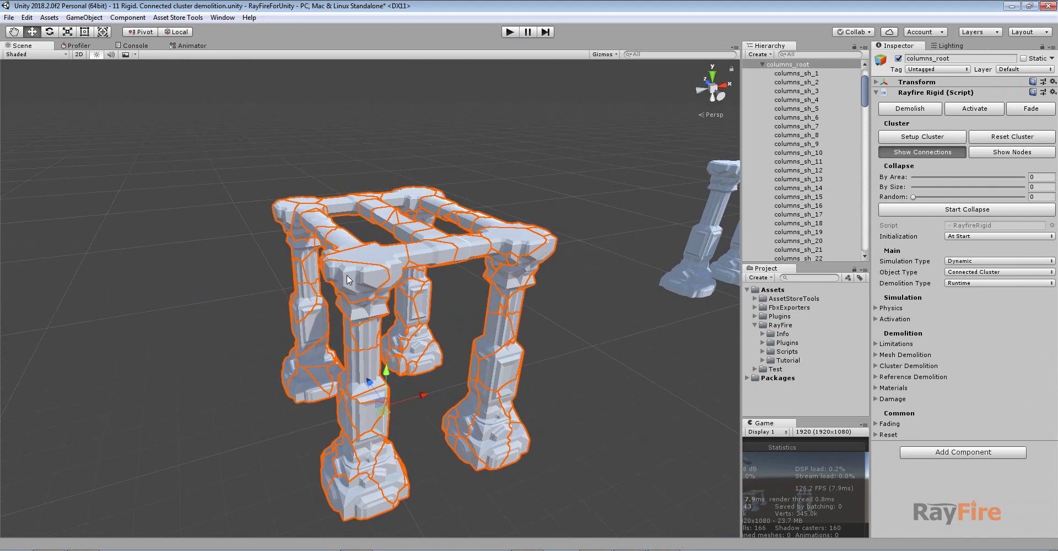
{"action": "left_click", "coordinate": [928, 141]}
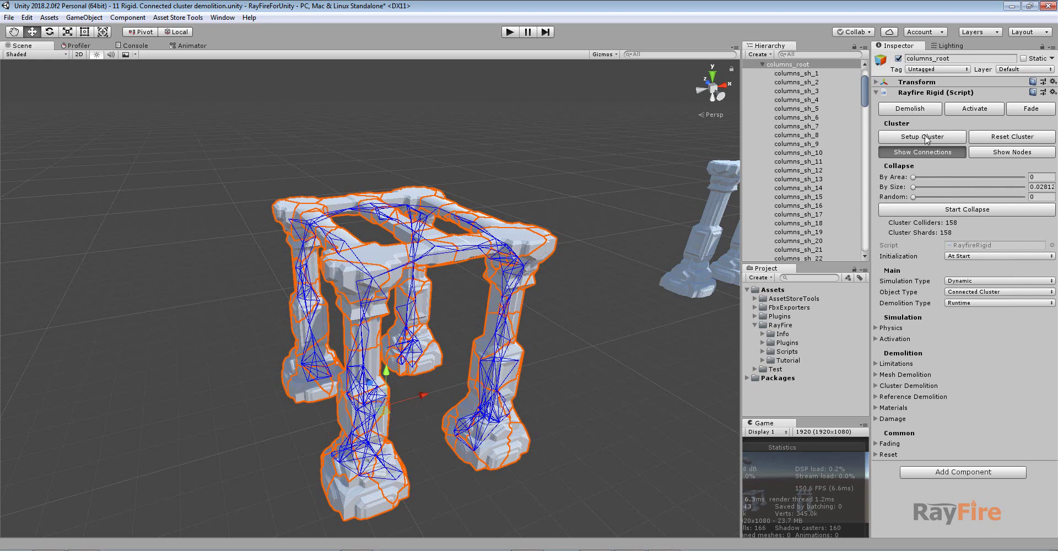
{"action": "left_click", "coordinate": [994, 138]}
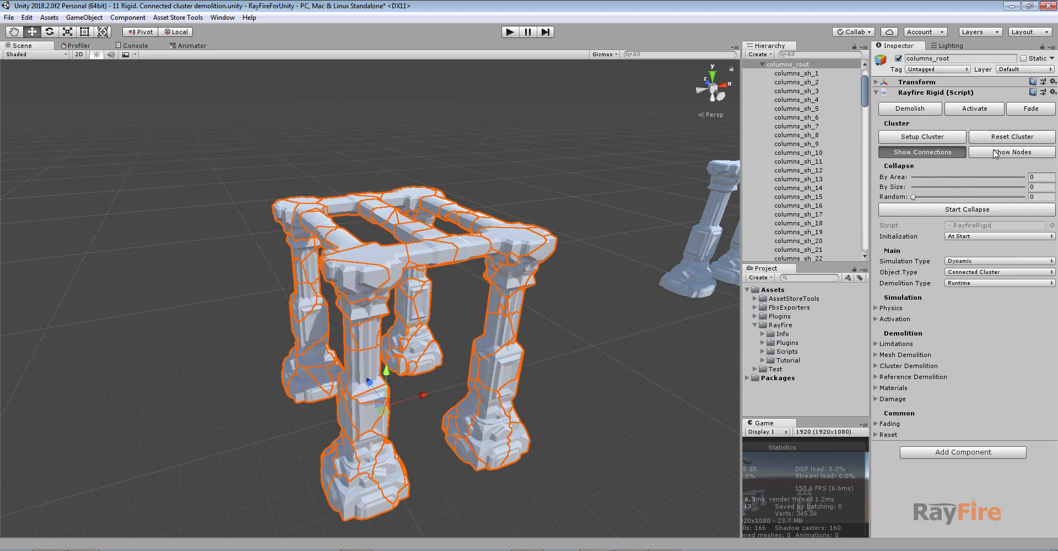
- Try the By Bounding Box connectivity on columns_root by setting up the cluster, examine the connections and reset the cluster
{"action": "left_click", "coordinate": [903, 365]}
{"action": "left_click", "coordinate": [964, 389]}
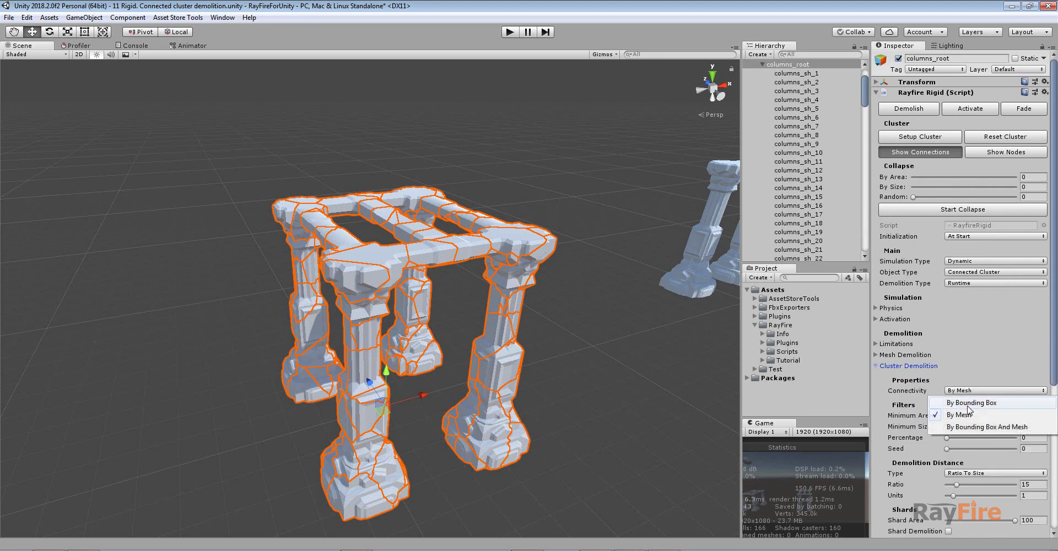
{"action": "left_click", "coordinate": [968, 403]}
{"action": "left_click", "coordinate": [905, 142]}
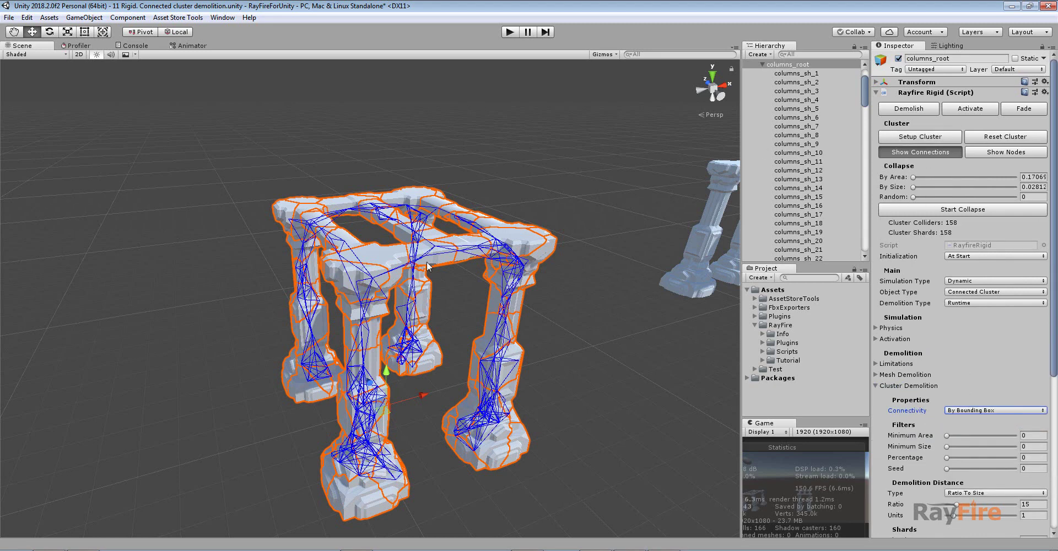
{"action": "left_click_drag", "start_coordinate": [413, 304], "coordinate": [353, 260], "text": "alt"}
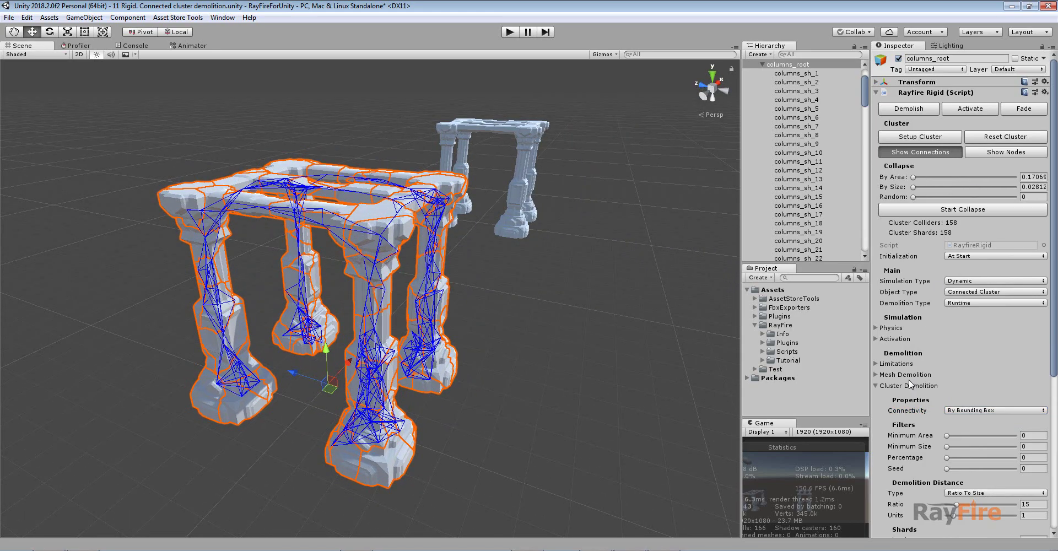
{"action": "left_click", "coordinate": [991, 138]}
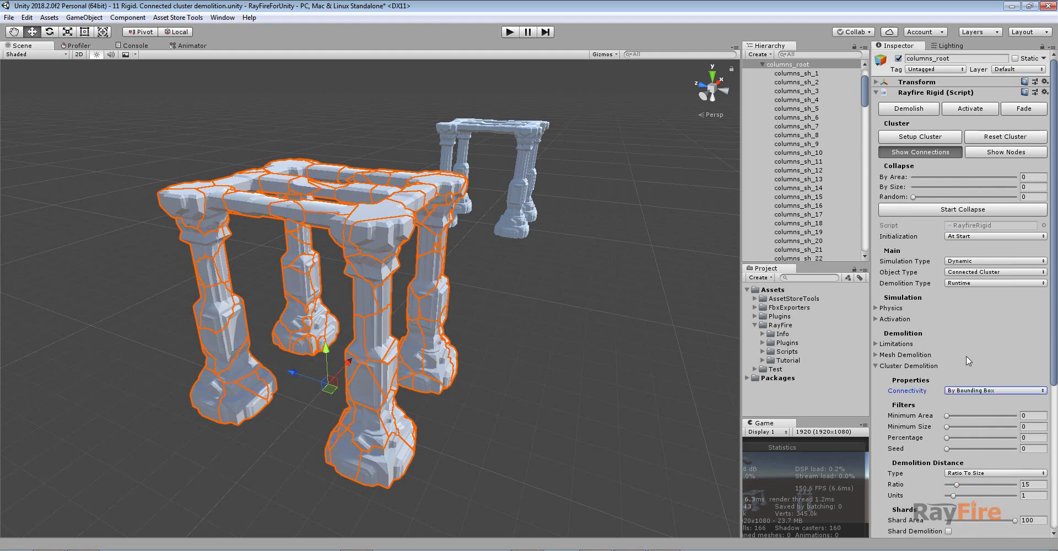
- Set the cluster connectivity of columns_root to By Mesh and set up the cluster with its connections shown
{"action": "left_click_drag", "start_coordinate": [504, 263], "coordinate": [471, 270], "text": "alt"}
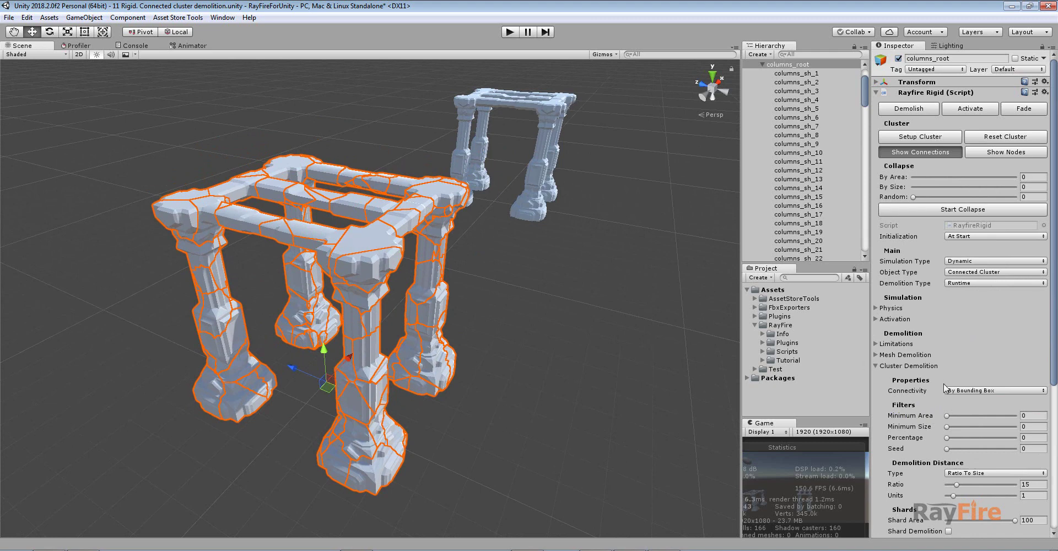
{"action": "left_click", "coordinate": [973, 391]}
{"action": "left_click", "coordinate": [966, 417]}
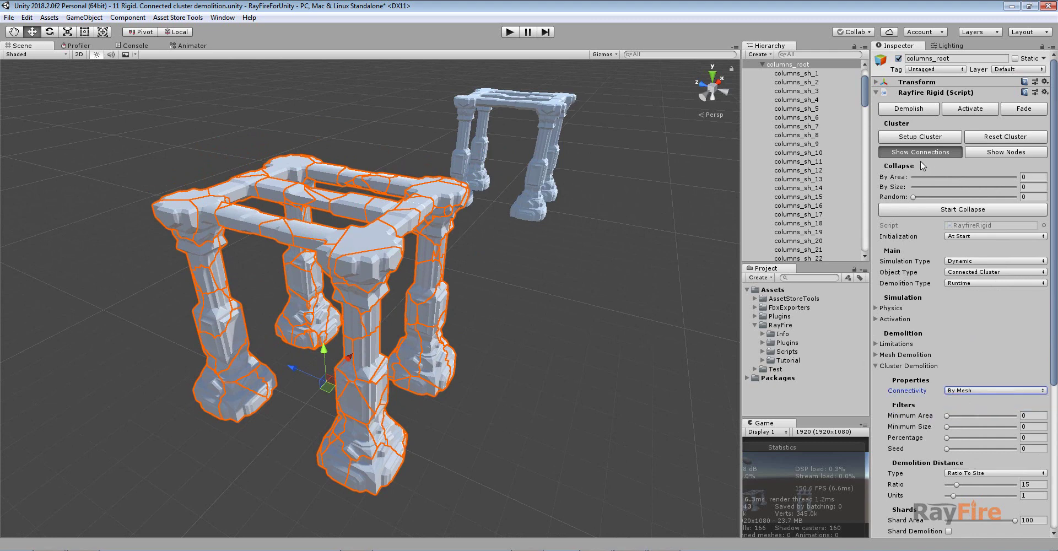
{"action": "left_click", "coordinate": [908, 139]}
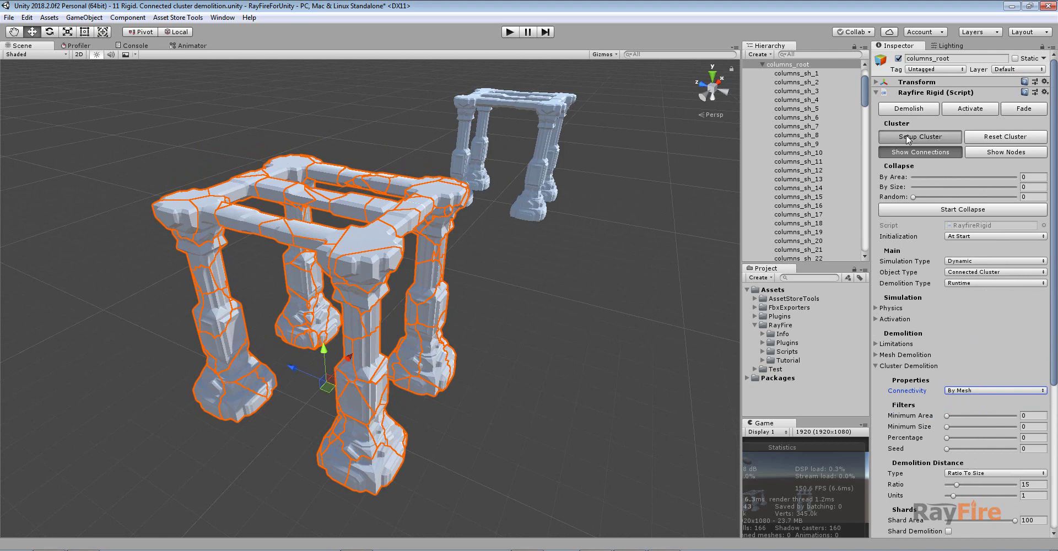
{"action": "left_click", "coordinate": [940, 152]}
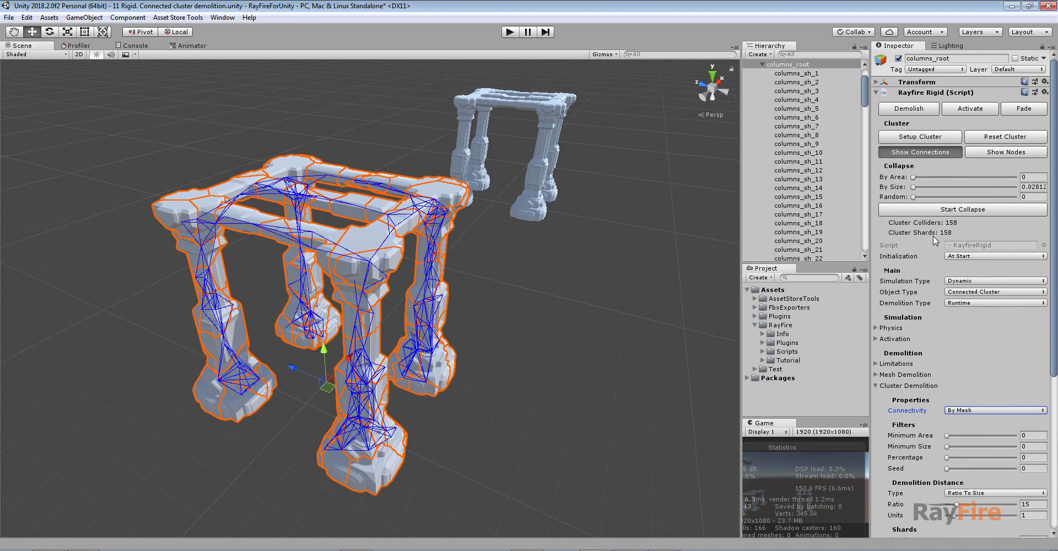
- Inspect the Mesh Collider and its assigned mesh on a shard of the front column's capital, and reselect columns_root
{"action": "left_click", "coordinate": [366, 269]}
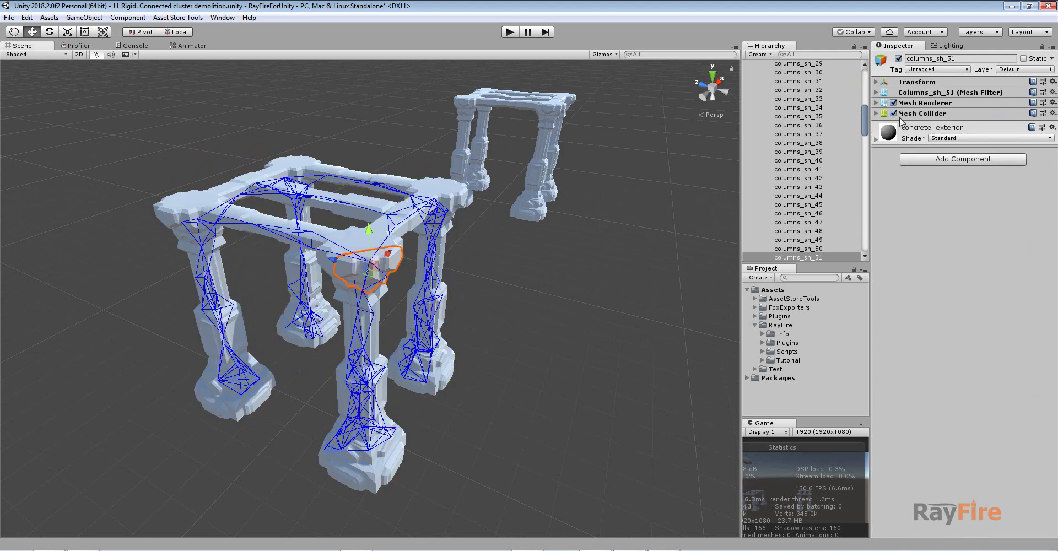
{"action": "left_click", "coordinate": [876, 113]}
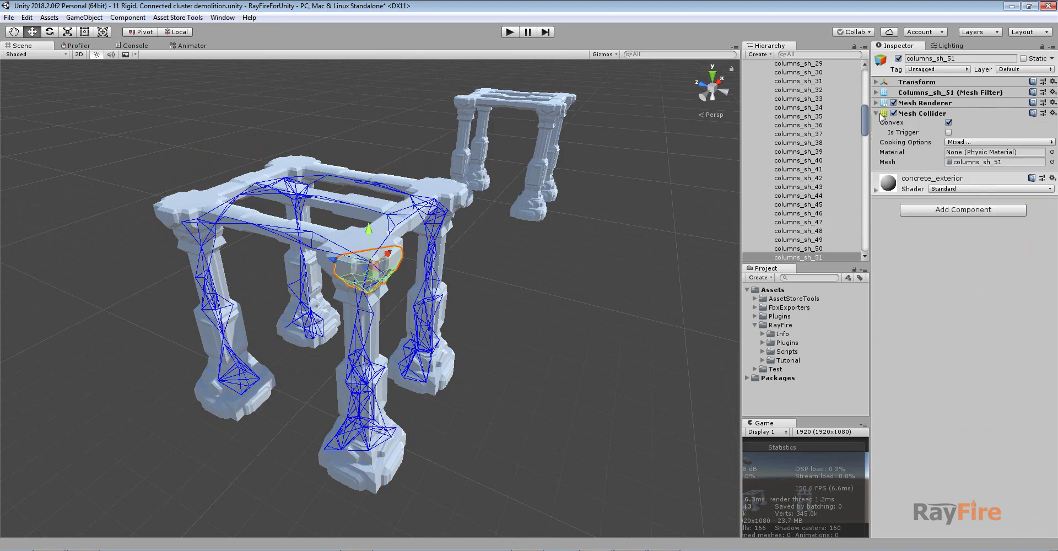
{"action": "left_click", "coordinate": [982, 163]}
{"action": "left_click", "coordinate": [532, 321]}
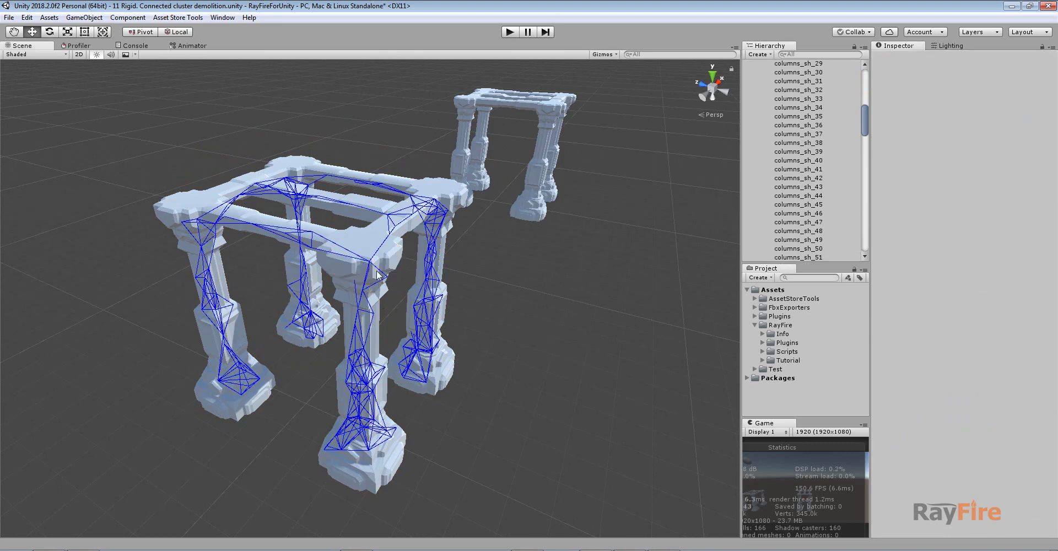
{"action": "left_click", "coordinate": [376, 270]}
{"action": "key", "text": "f"}
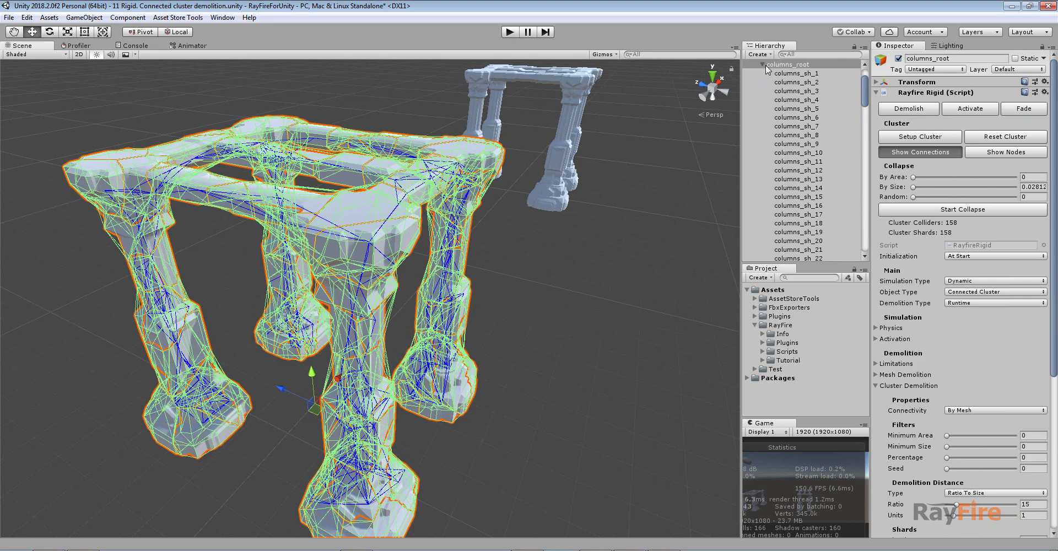
- Collapse the Mesh Collider component of another shard to hide the collider wireframes, and reselect columns_root
{"action": "scroll", "coordinate": [887, 348], "scroll_direction": "down", "scroll_amount": 5}
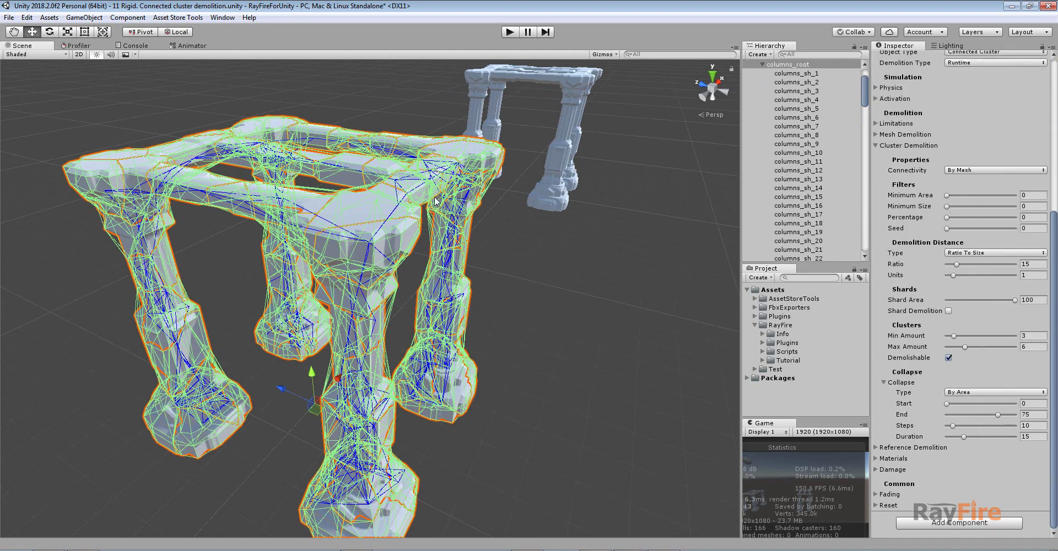
{"action": "left_click", "coordinate": [435, 201]}
{"action": "left_click", "coordinate": [874, 113]}
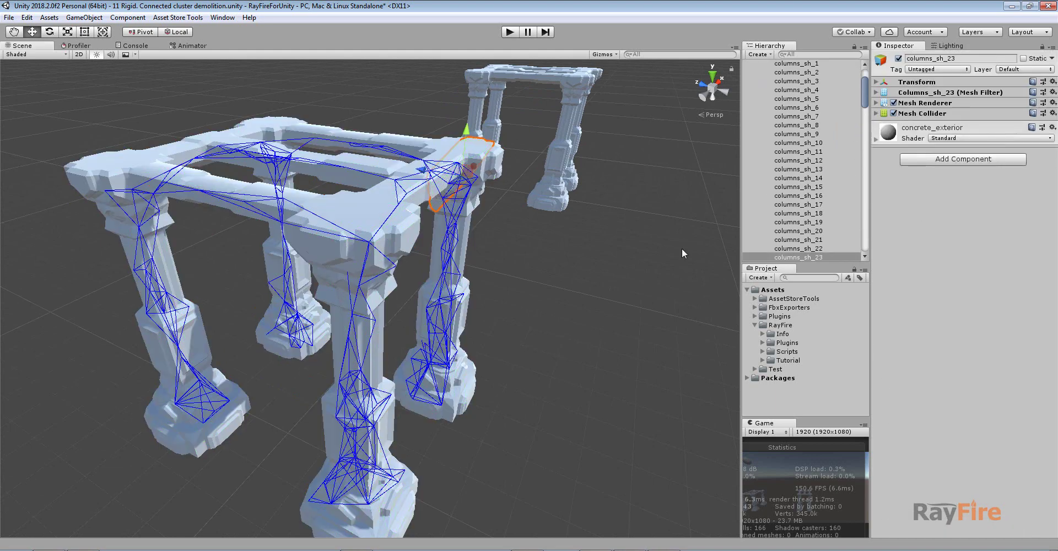
{"action": "left_click", "coordinate": [682, 248]}
{"action": "left_click", "coordinate": [421, 242]}
- Collapse the shard list of columns_root and save the object as a prefab in the Assets folder
{"action": "left_click_drag", "start_coordinate": [436, 243], "coordinate": [606, 295], "text": "alt"}
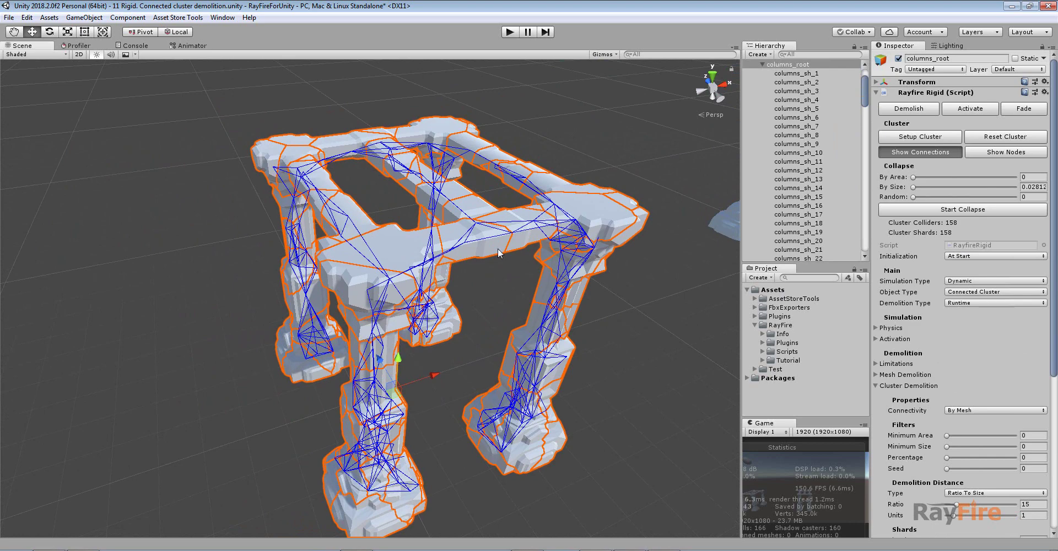
{"action": "left_click_drag", "start_coordinate": [498, 248], "coordinate": [416, 252], "text": "alt"}
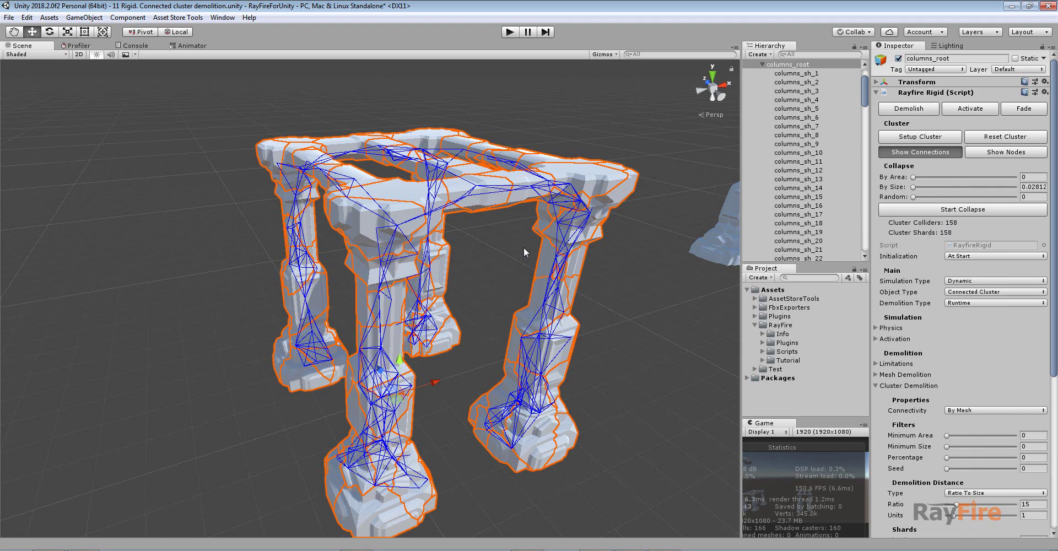
{"action": "middle_click_drag", "start_coordinate": [524, 247], "coordinate": [516, 262]}
{"action": "scroll", "coordinate": [516, 262], "scroll_direction": "down", "scroll_amount": 4}
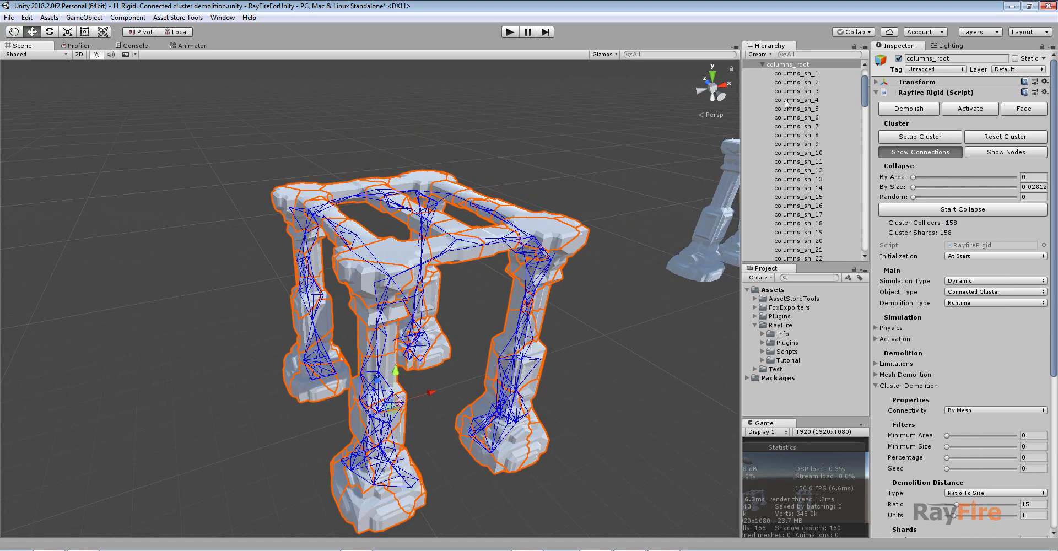
{"action": "left_click", "coordinate": [762, 65]}
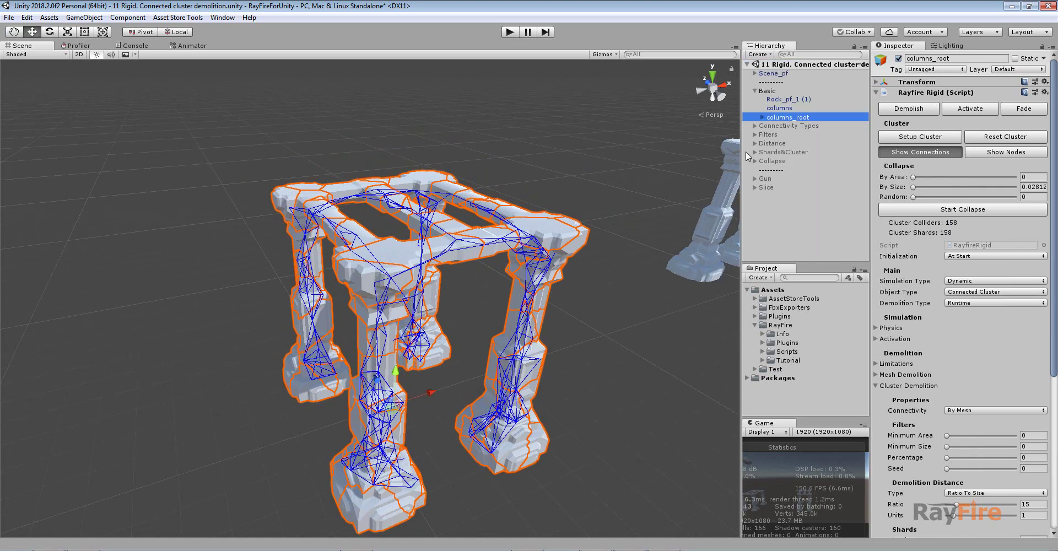
{"action": "scroll", "coordinate": [441, 265], "scroll_direction": "down", "scroll_amount": 2}
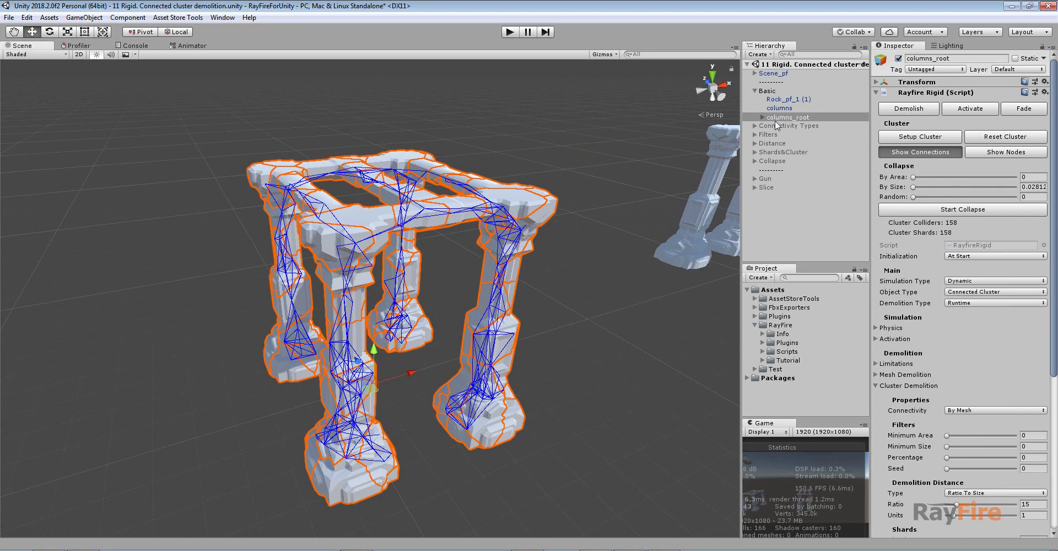
{"action": "left_click_drag", "start_coordinate": [780, 120], "coordinate": [780, 323]}
{"action": "left_click", "coordinate": [754, 325]}
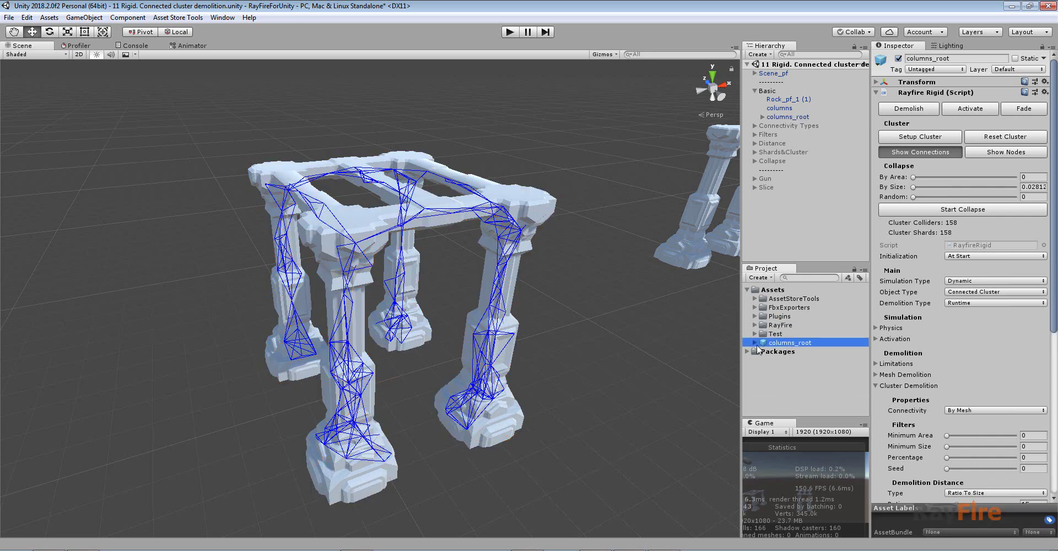
- Inspect the Mesh Filter and Mesh Collider mesh references of columns_sh_1 inside the columns_root prefab
{"action": "left_click", "coordinate": [754, 343]}
{"action": "left_click", "coordinate": [772, 353]}
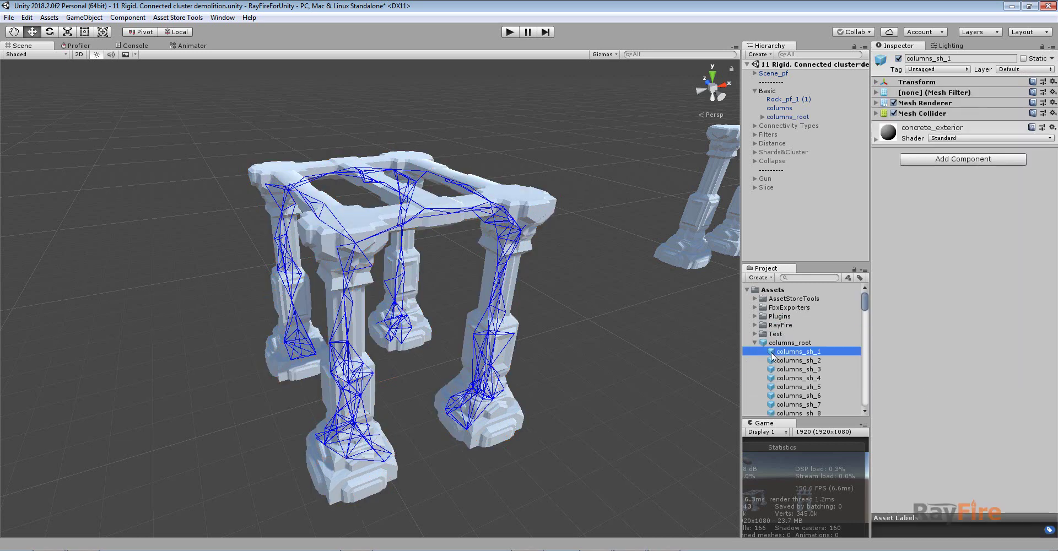
{"action": "left_click", "coordinate": [875, 92]}
{"action": "left_click", "coordinate": [963, 103]}
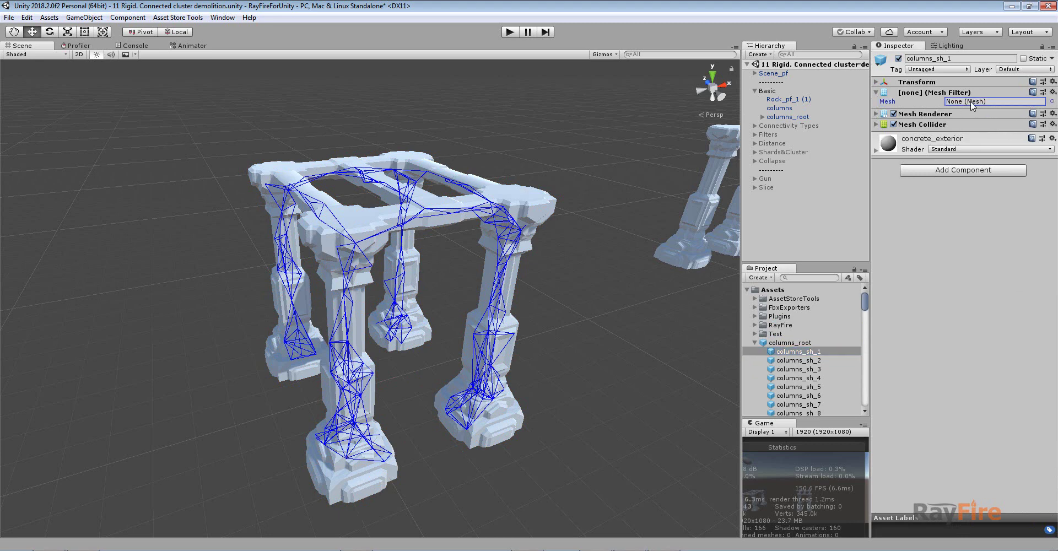
{"action": "left_click", "coordinate": [876, 124]}
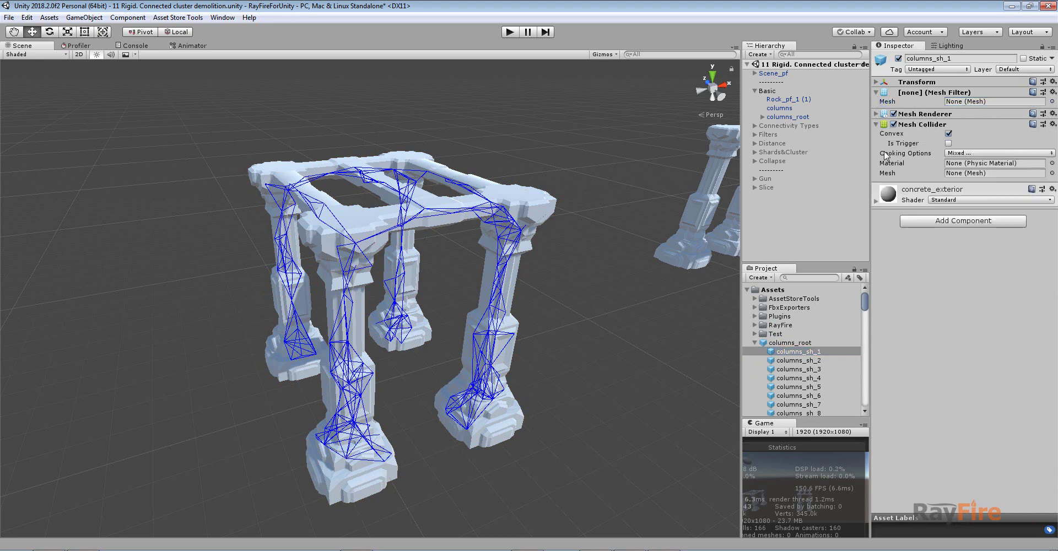
- Collapse the Mesh Filter and Mesh Collider sections of columns_sh_1, and fold the shard list of the columns_root prefab
{"action": "left_click", "coordinate": [876, 92]}
{"action": "left_click", "coordinate": [876, 113]}
{"action": "left_click", "coordinate": [491, 206]}
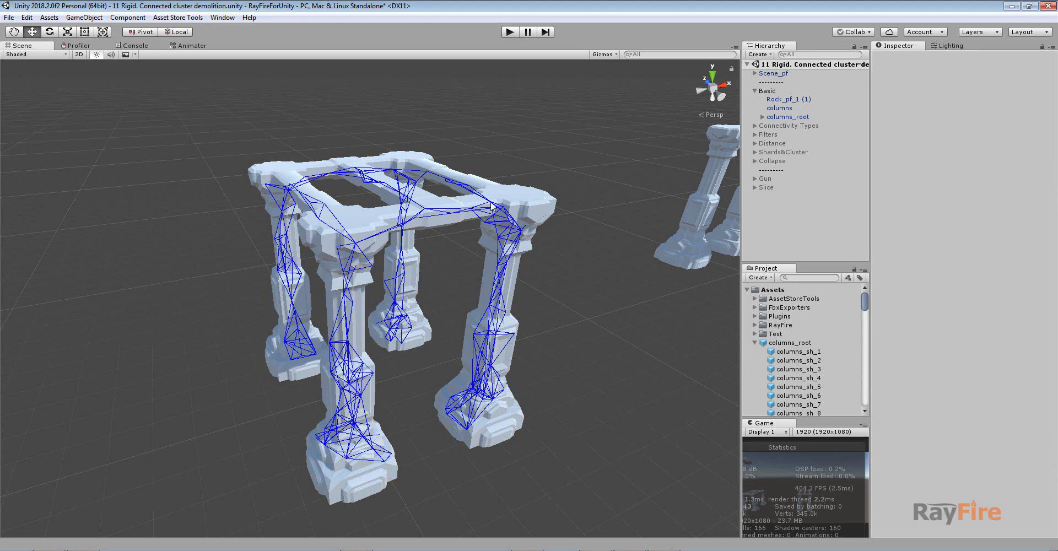
{"action": "middle_click_drag", "start_coordinate": [529, 195], "coordinate": [432, 205]}
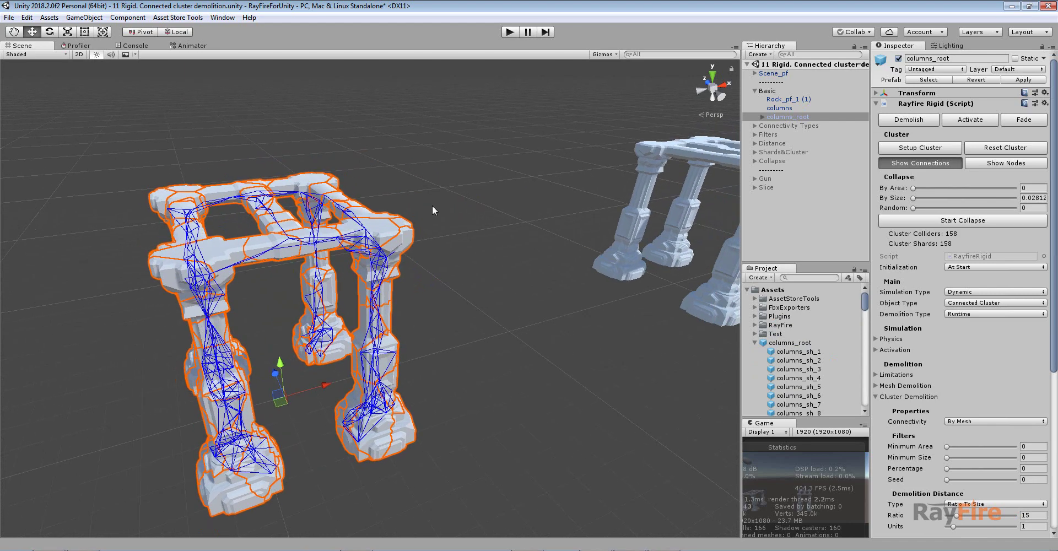
{"action": "scroll", "coordinate": [377, 262], "scroll_direction": "down", "scroll_amount": 2}
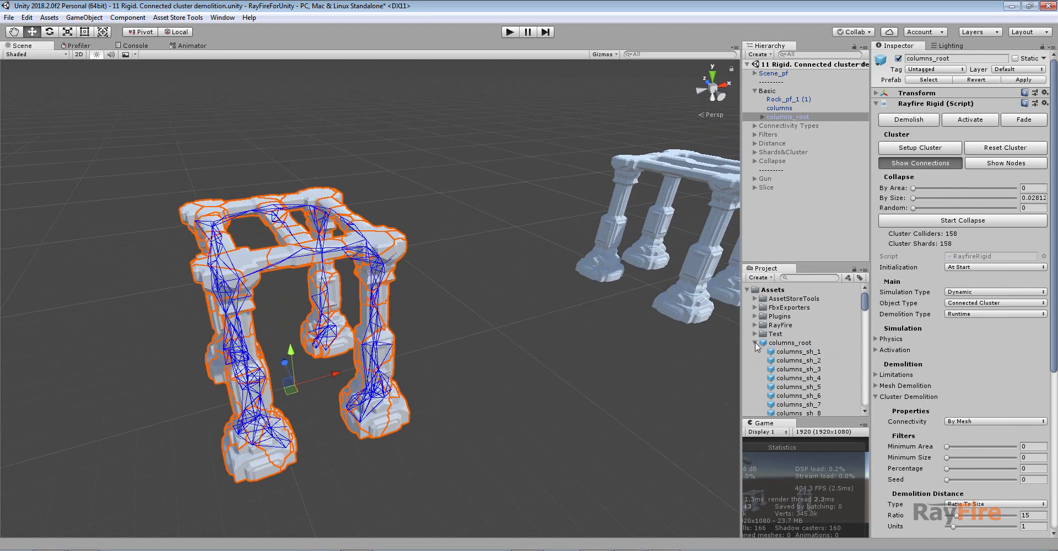
{"action": "left_click", "coordinate": [754, 342]}
- Select the original columns object and move it along its X axis closer to the fragmented copy
{"action": "left_click", "coordinate": [630, 167]}
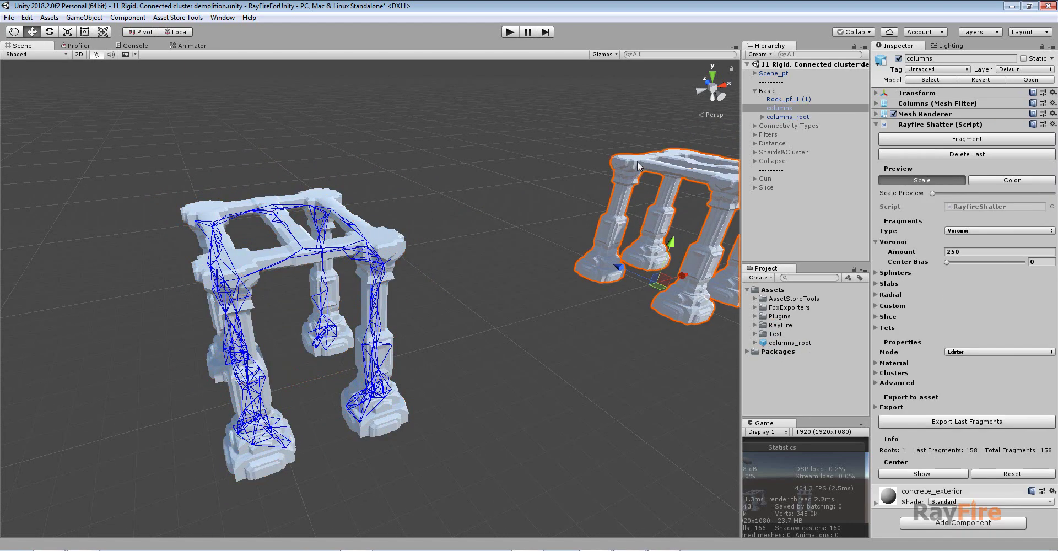
{"action": "middle_click_drag", "start_coordinate": [636, 184], "coordinate": [554, 205]}
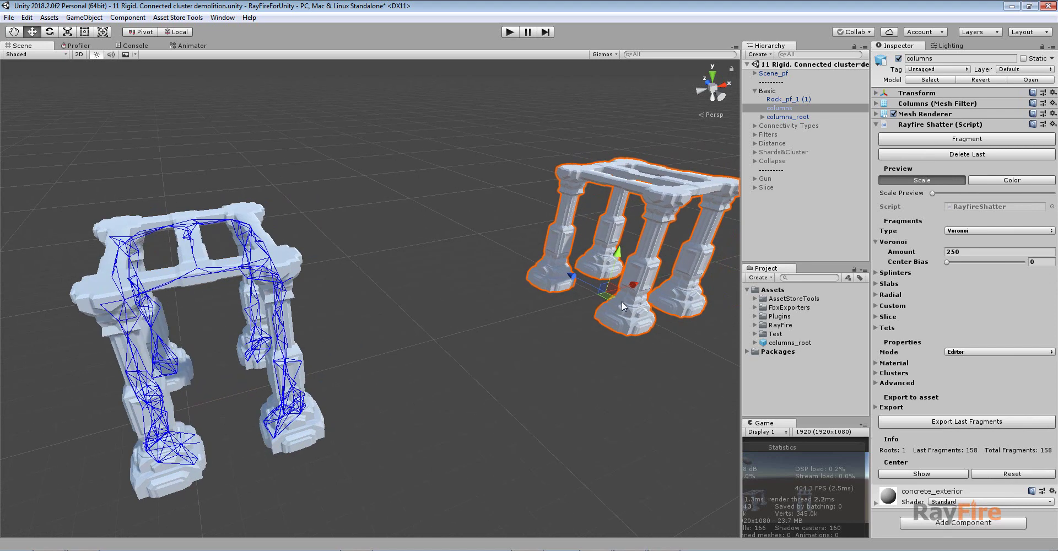
{"action": "left_click_drag", "start_coordinate": [632, 286], "coordinate": [527, 333]}
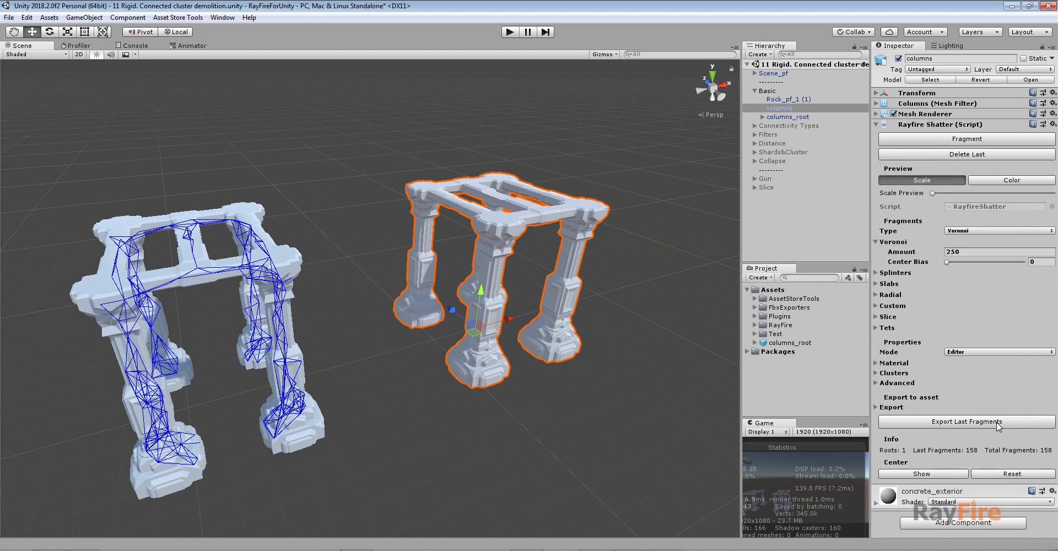
- Export the last fragments of columns as columns_frags.asset in the Assets folder, and select the exported asset
{"action": "left_click", "coordinate": [966, 422]}
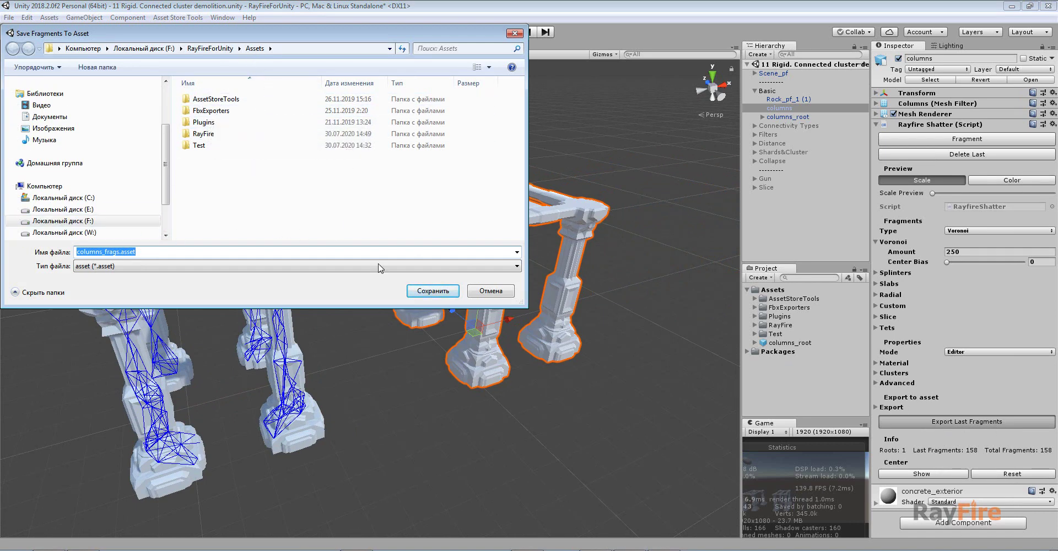
{"action": "left_click", "coordinate": [419, 291]}
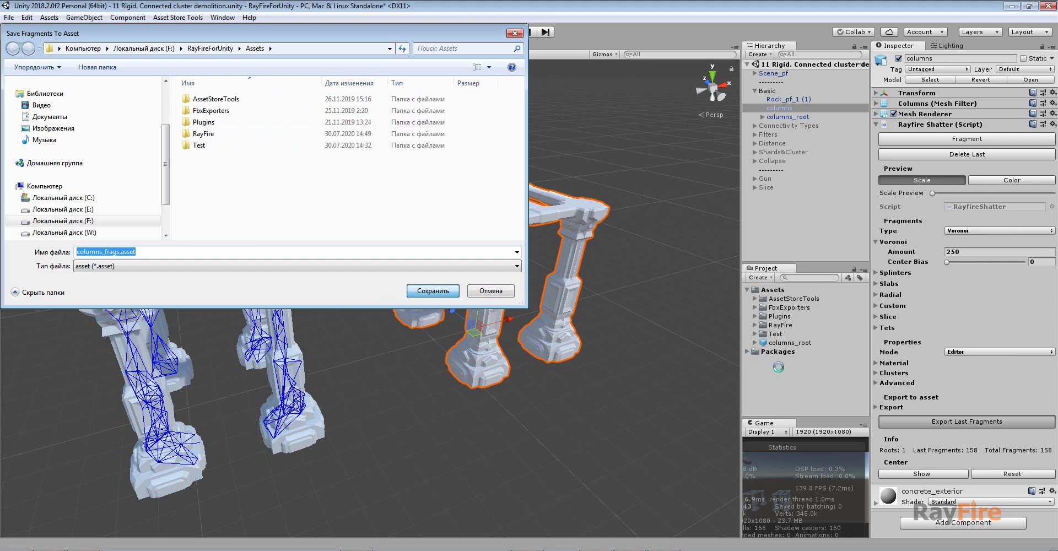
{"action": "left_click", "coordinate": [785, 343]}
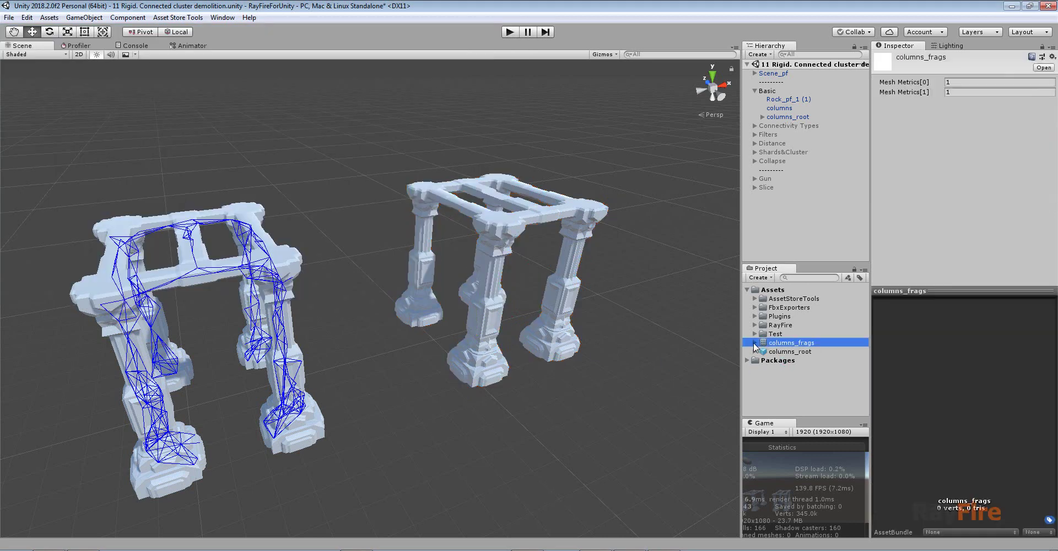
- Expand the columns_frags asset, preview several of its fragment meshes up to columns_sh_5, and collapse it again
{"action": "left_click", "coordinate": [754, 343]}
{"action": "left_click", "coordinate": [788, 352]}
{"action": "left_click", "coordinate": [777, 360]}
{"action": "left_click", "coordinate": [778, 369]}
{"action": "left_click", "coordinate": [778, 385]}
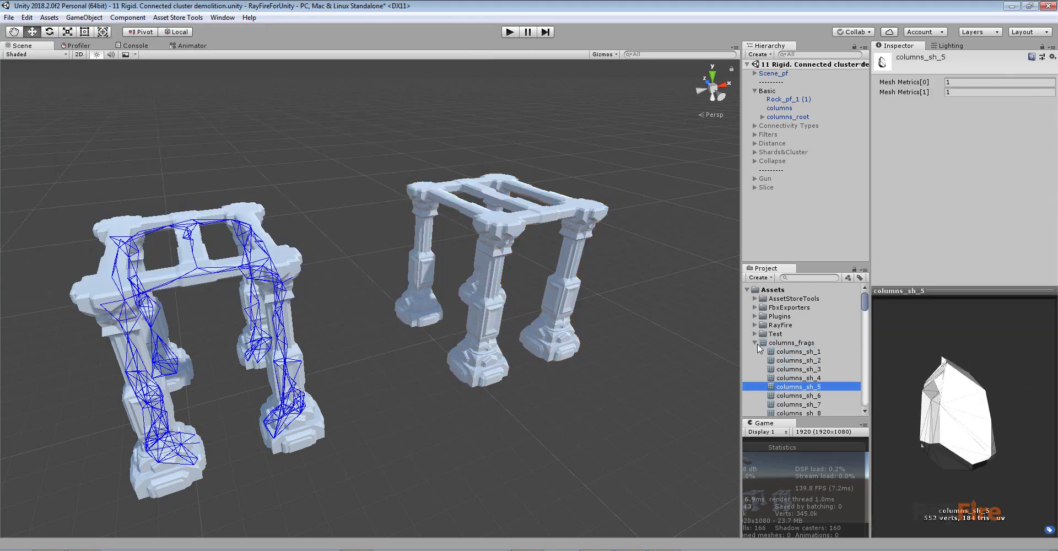
{"action": "left_click", "coordinate": [759, 344]}
{"action": "left_click", "coordinate": [754, 343]}
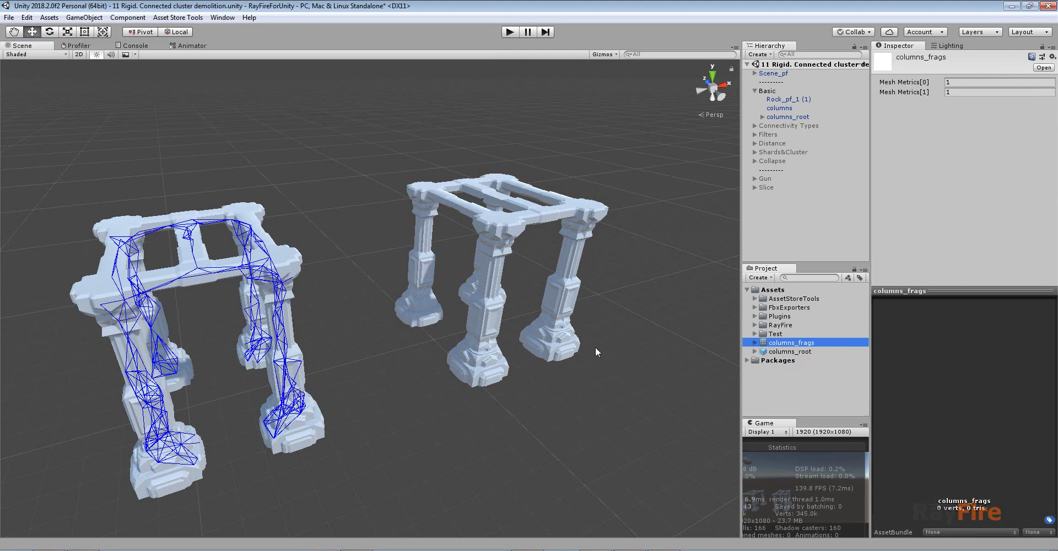
- Locate the Mesh Filter's mesh of shard columns_sh_81 in the exported asset and preview it
{"action": "left_click", "coordinate": [293, 267]}
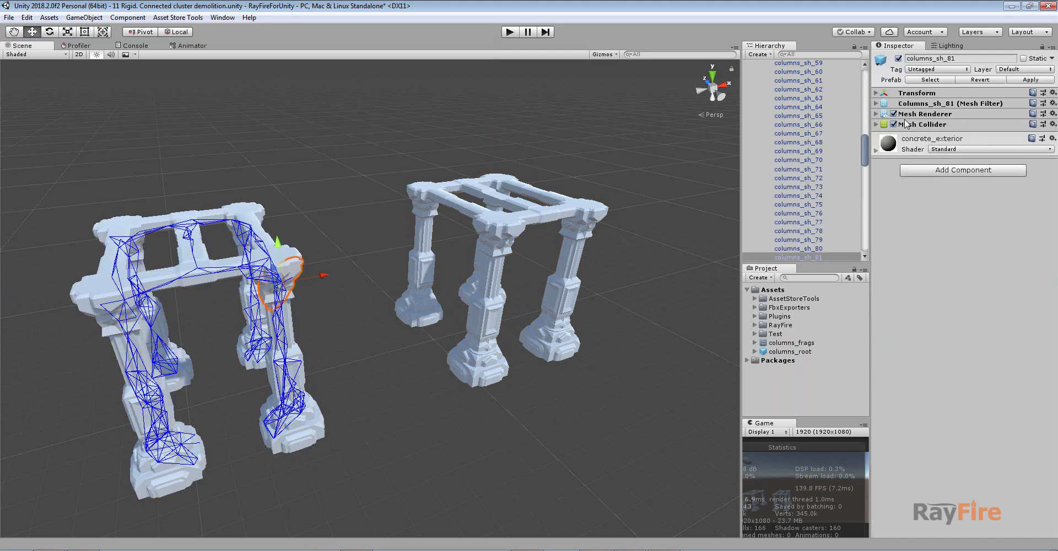
{"action": "left_click", "coordinate": [880, 104]}
{"action": "left_click", "coordinate": [990, 113]}
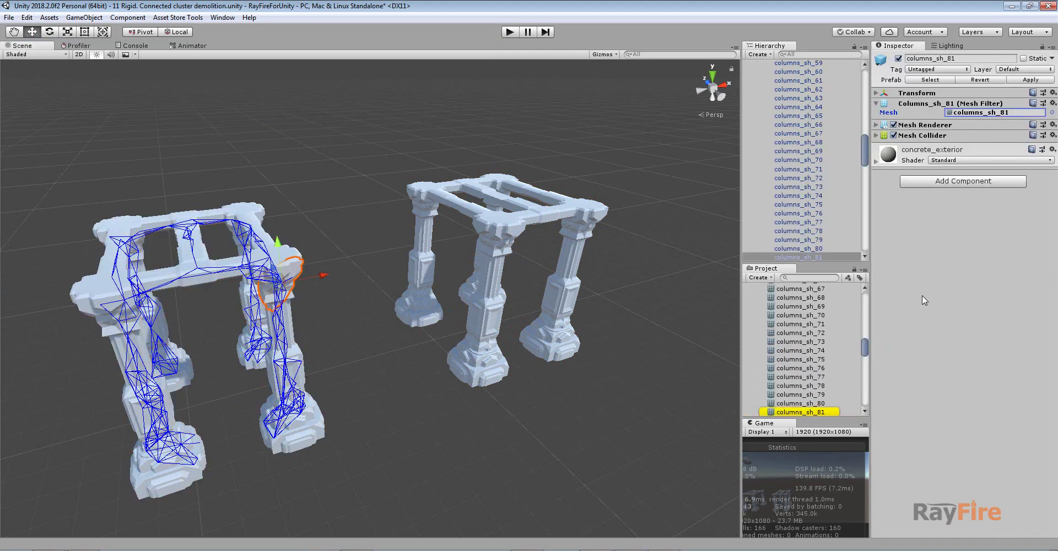
{"action": "left_click", "coordinate": [801, 347]}
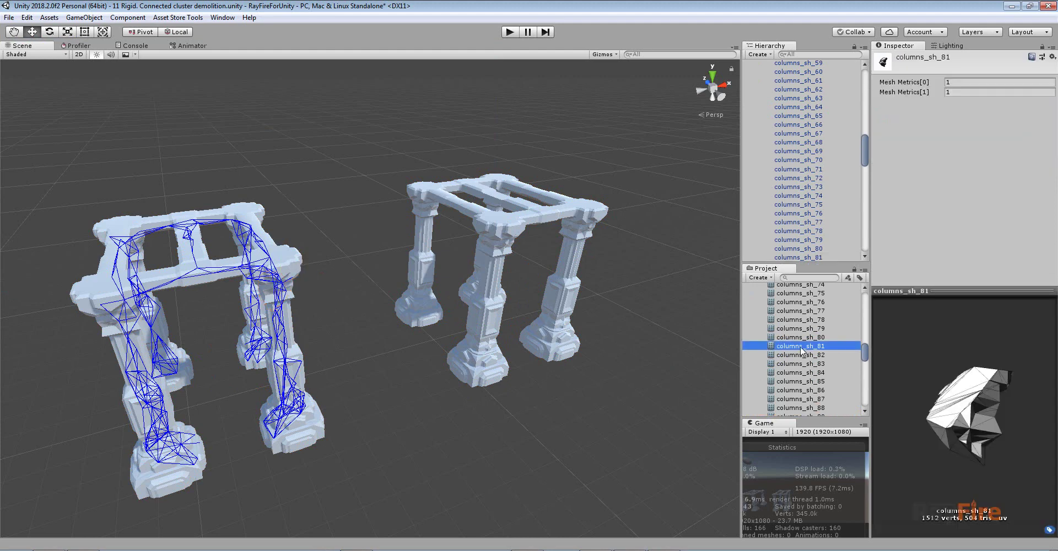
- Compare the Mesh Collider and Mesh Filter mesh references of the columns_sh_81 shard in the scene
{"action": "left_click", "coordinate": [303, 267]}
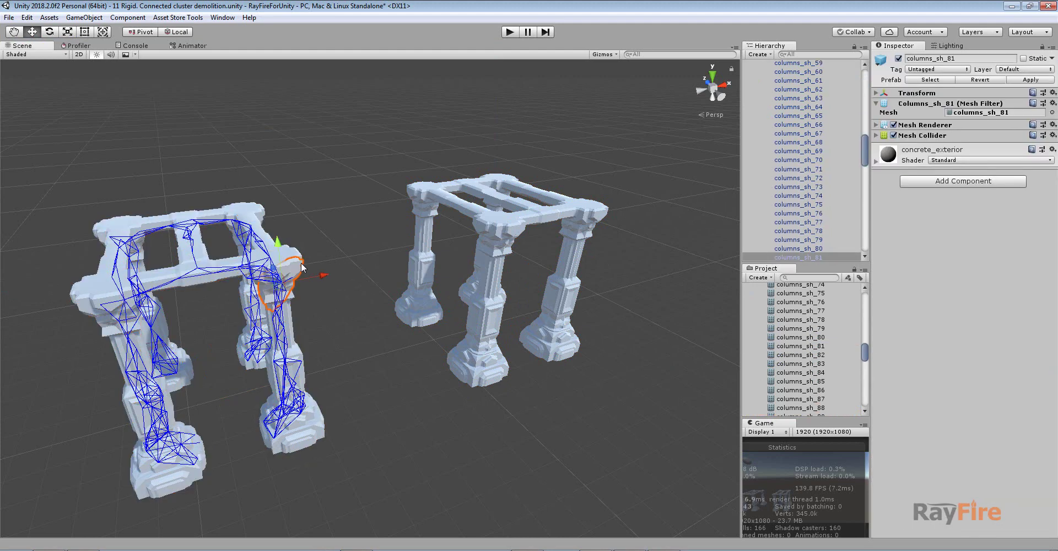
{"action": "left_click", "coordinate": [876, 135]}
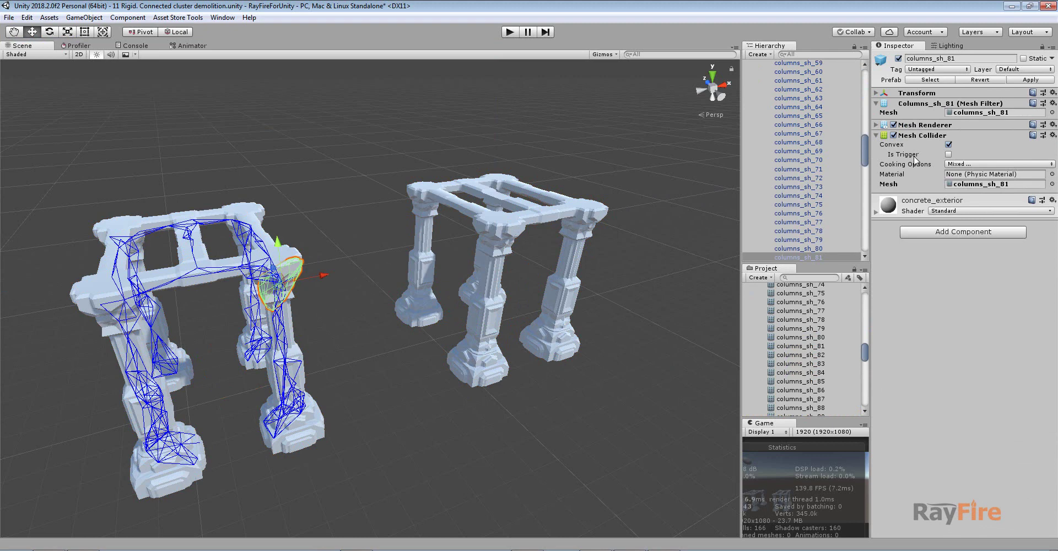
{"action": "left_click", "coordinate": [973, 186]}
{"action": "left_click", "coordinate": [972, 114]}
{"action": "left_click", "coordinate": [977, 185]}
- Select columns_root, collapse its shard list, reset its cluster and set the cluster up again
{"action": "left_click", "coordinate": [388, 173]}
{"action": "left_click", "coordinate": [257, 207]}
{"action": "scroll", "coordinate": [759, 106], "scroll_direction": "up", "scroll_amount": 3}
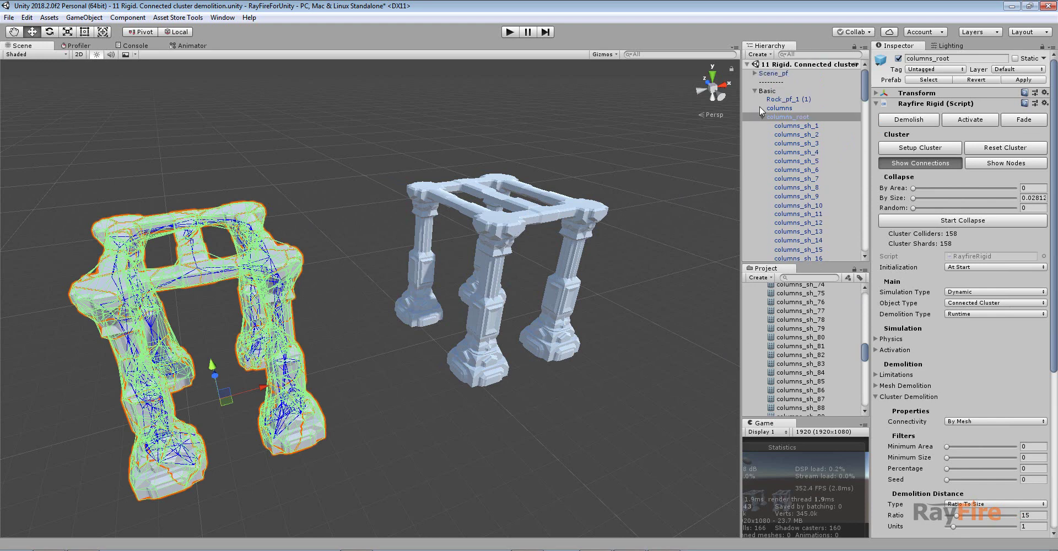
{"action": "left_click", "coordinate": [761, 117]}
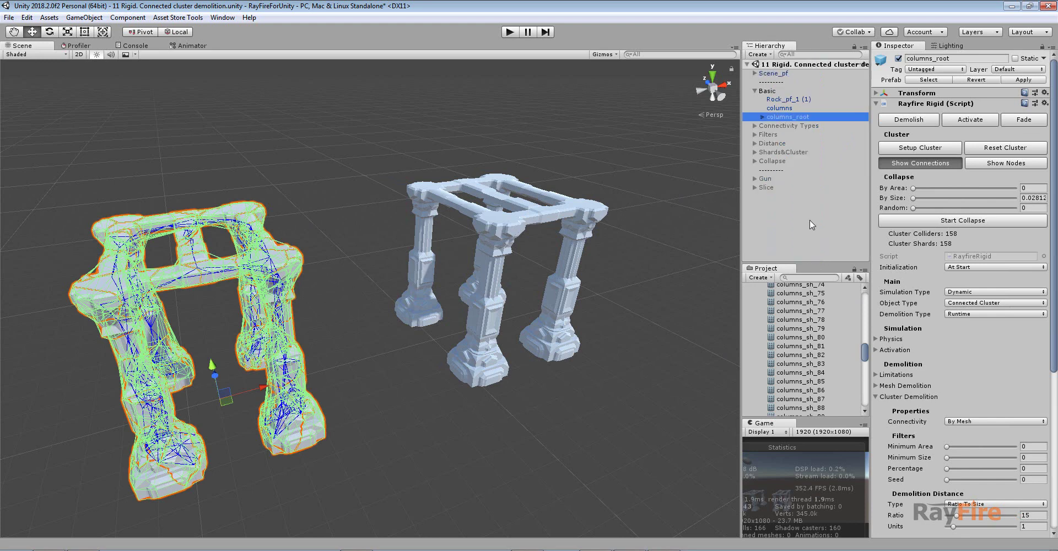
{"action": "left_click", "coordinate": [999, 151]}
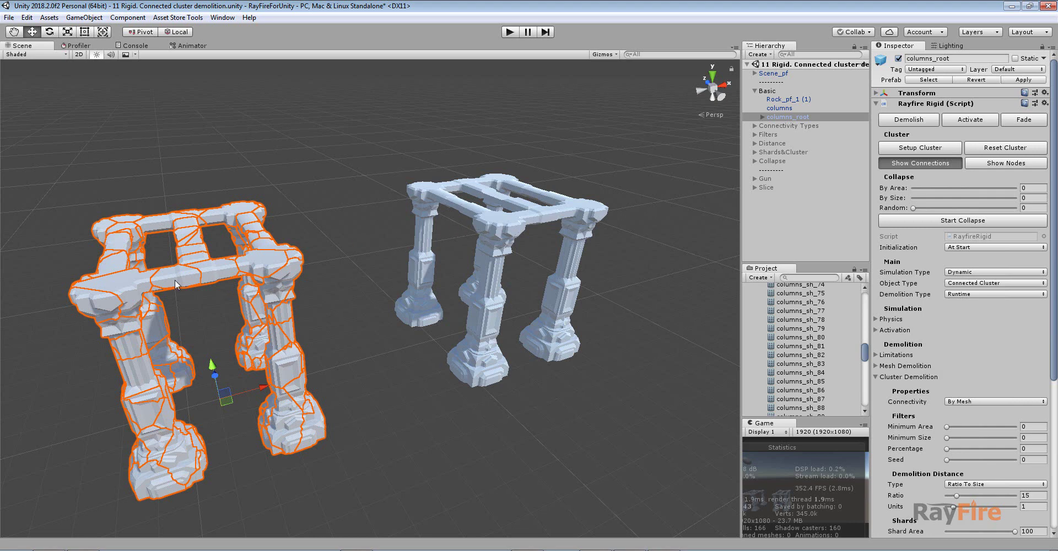
{"action": "left_click", "coordinate": [925, 151]}
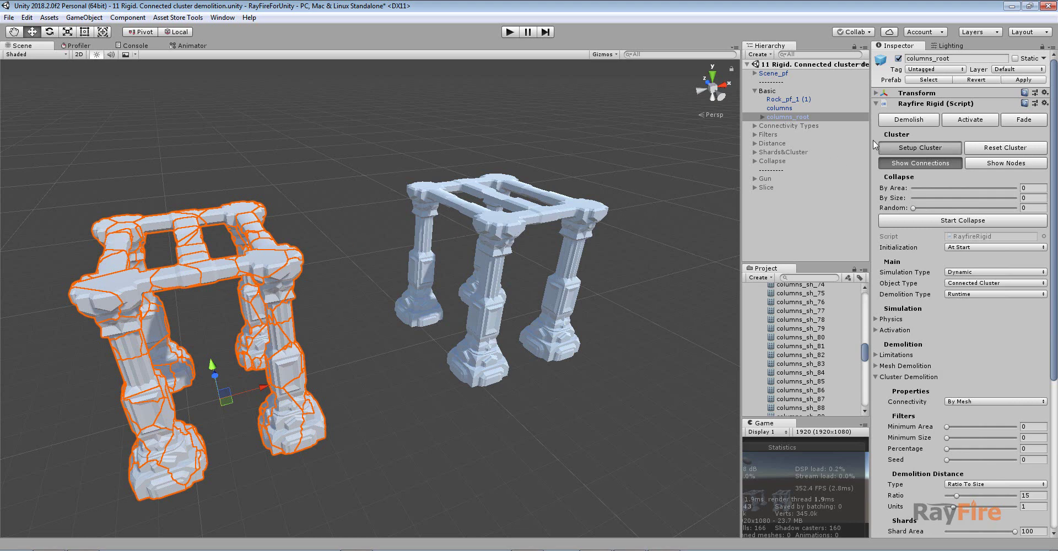
- Locate the Mesh Collider's mesh of shard columns_sh_23 in the columns_frags asset and preview it
{"action": "left_click", "coordinate": [292, 271]}
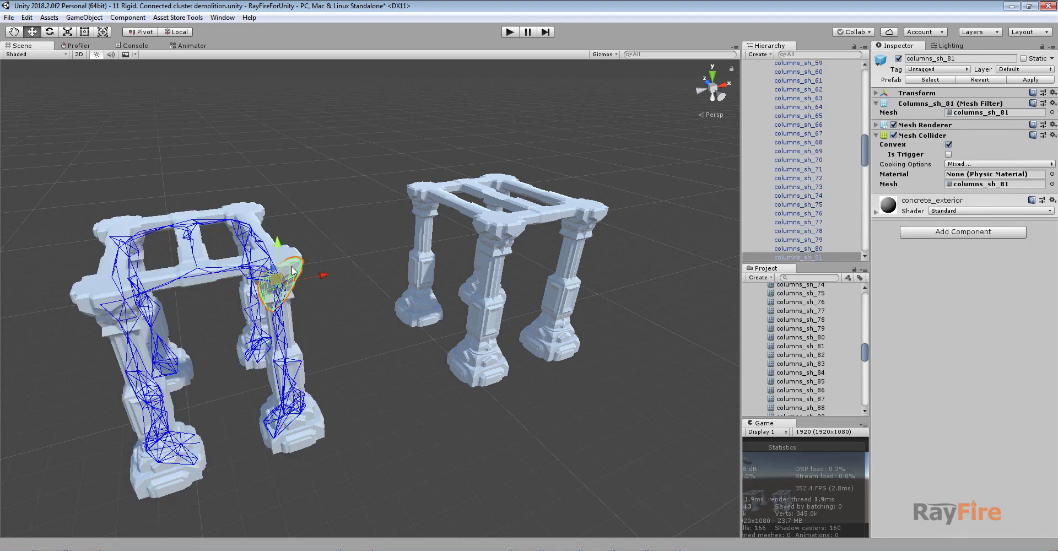
{"action": "scroll", "coordinate": [295, 264], "scroll_direction": "up", "scroll_amount": 2}
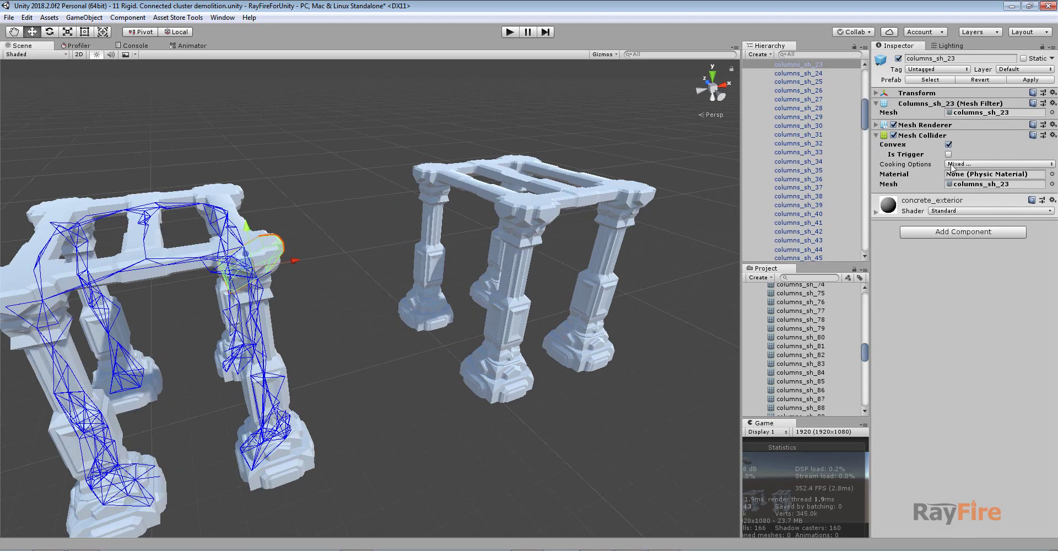
{"action": "left_click", "coordinate": [981, 184]}
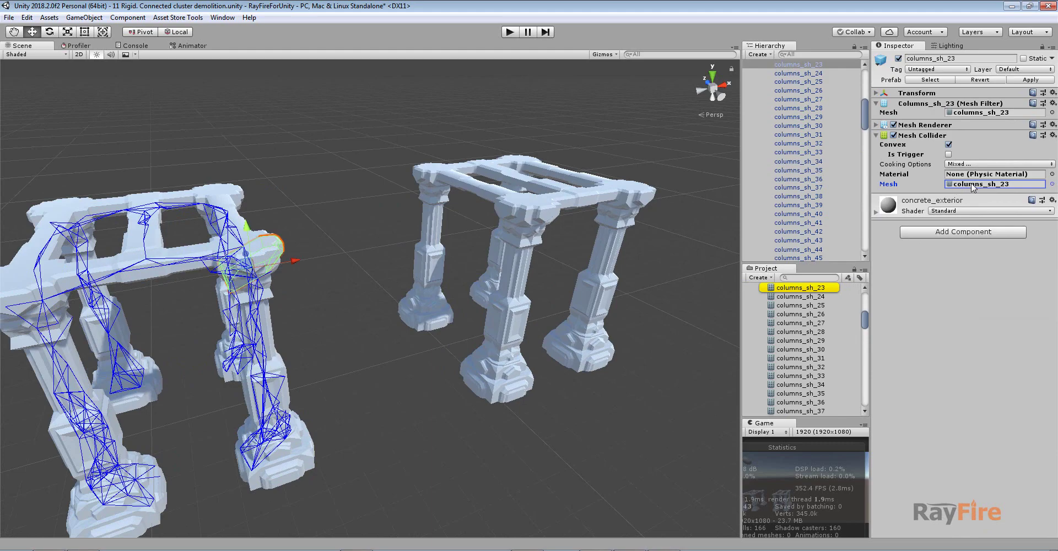
{"action": "left_click", "coordinate": [788, 296]}
{"action": "left_click", "coordinate": [791, 288]}
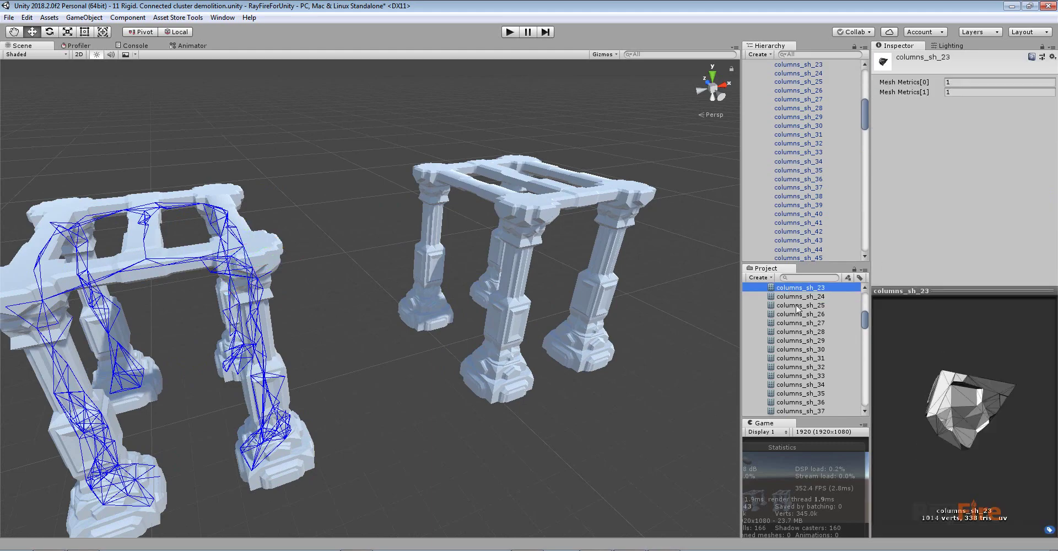
- Collapse the Mesh Collider component of columns_sh_17 to hide the collider wireframes, and reselect columns_root
{"action": "scroll", "coordinate": [794, 307], "scroll_direction": "up", "scroll_amount": 1}
{"action": "left_click", "coordinate": [245, 250]}
{"action": "left_click", "coordinate": [245, 252]}
{"action": "middle_click_drag", "start_coordinate": [254, 278], "coordinate": [396, 259]}
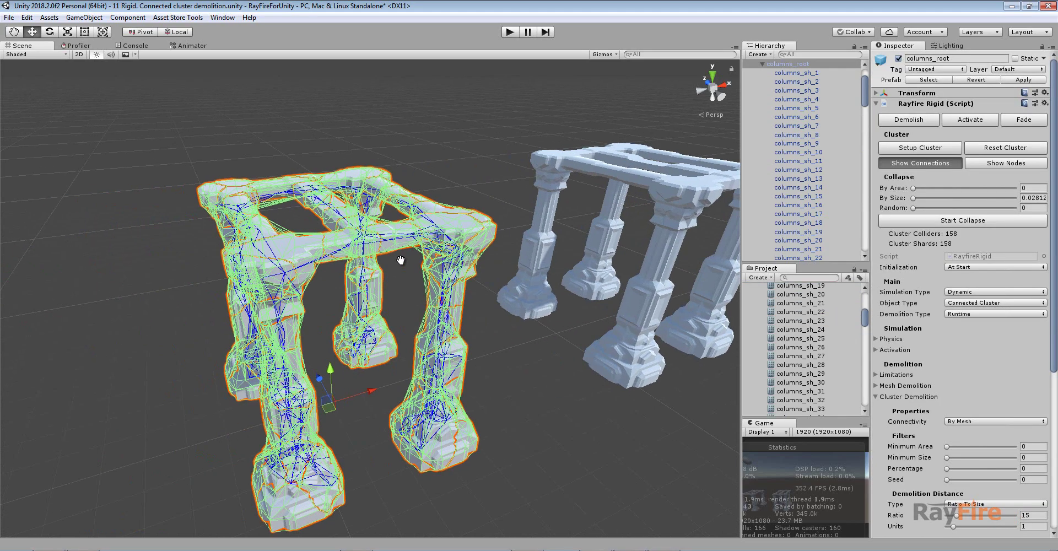
{"action": "scroll", "coordinate": [345, 282], "scroll_direction": "down", "scroll_amount": 1}
{"action": "left_click_drag", "start_coordinate": [345, 284], "coordinate": [390, 312], "text": "alt"}
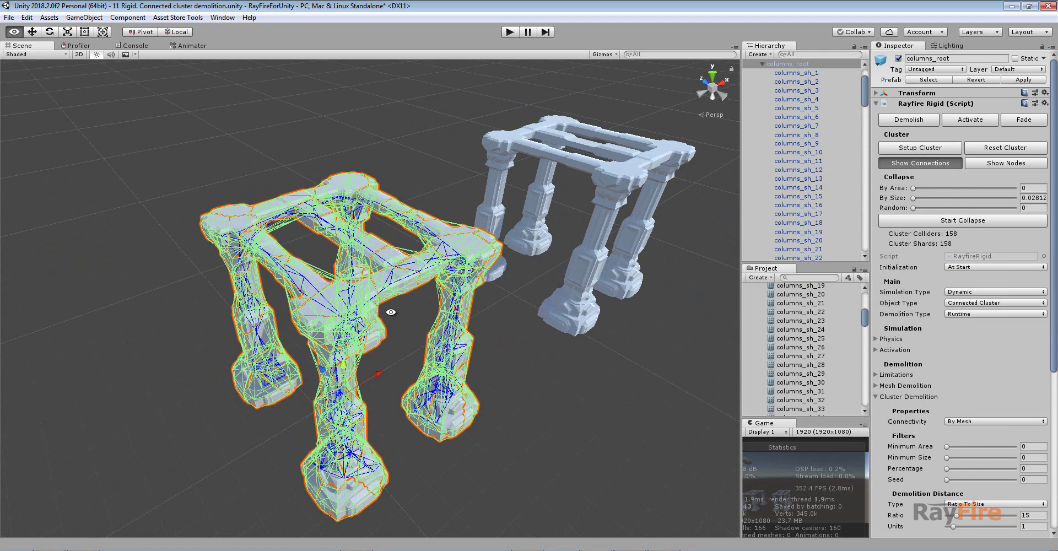
{"action": "left_click", "coordinate": [807, 216]}
{"action": "left_click", "coordinate": [875, 136]}
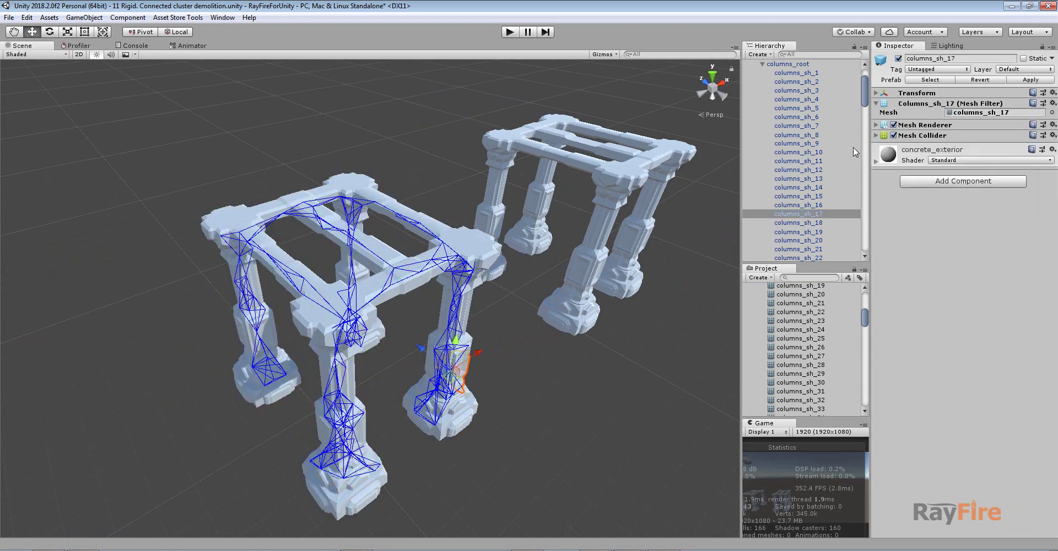
{"action": "left_click", "coordinate": [312, 170]}
{"action": "left_click", "coordinate": [326, 185]}
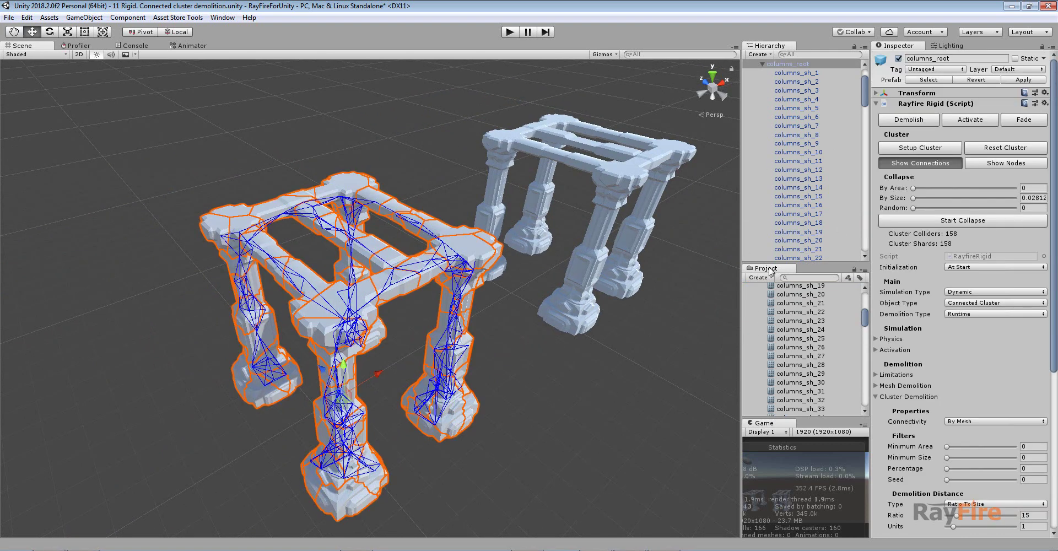
- Collapse the shard list of columns_root in the scene and the mesh list of the columns_frags asset
{"action": "scroll", "coordinate": [765, 138], "scroll_direction": "up", "scroll_amount": 3}
{"action": "left_click", "coordinate": [763, 117]}
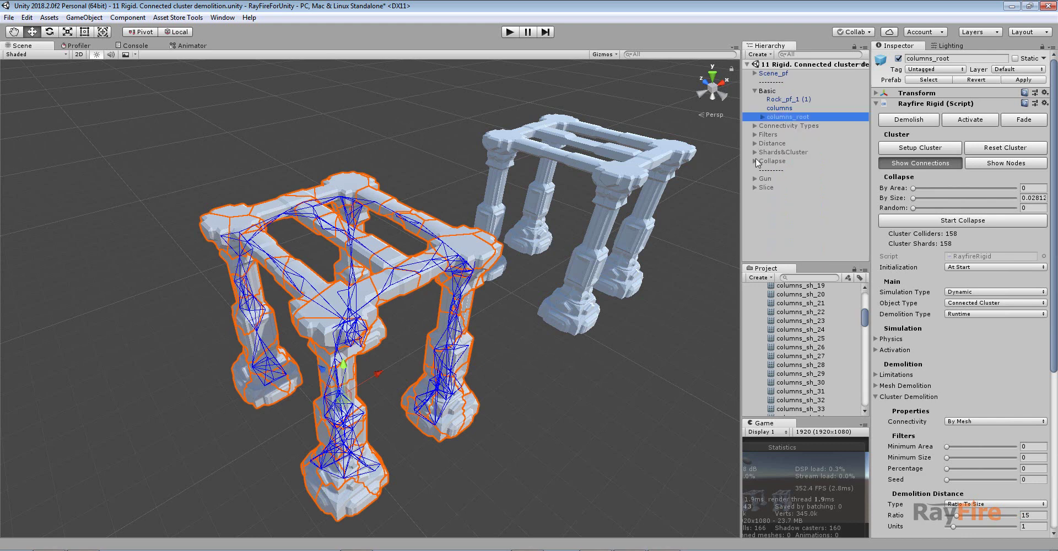
{"action": "scroll", "coordinate": [776, 300], "scroll_direction": "up", "scroll_amount": 10}
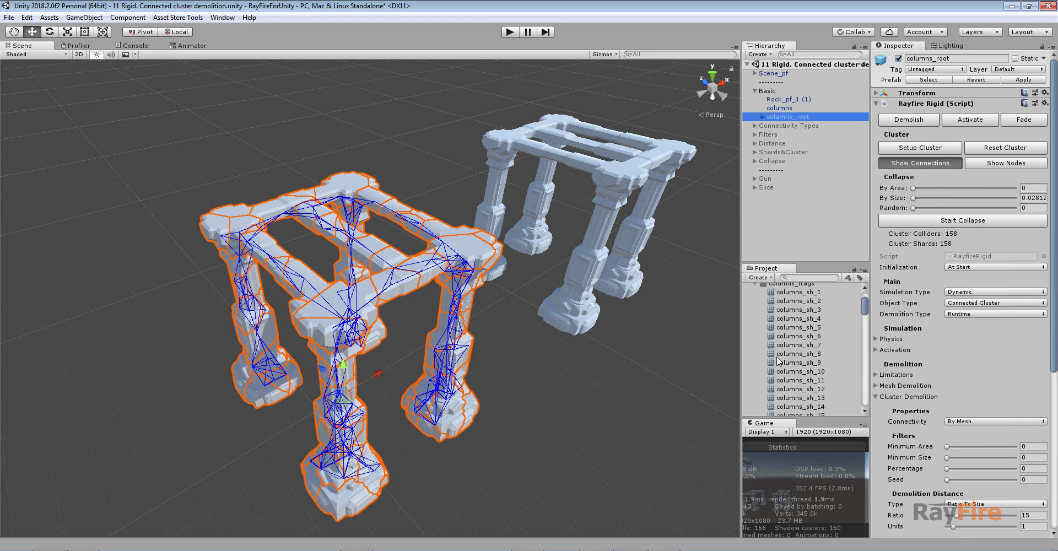
{"action": "left_click", "coordinate": [756, 279]}
{"action": "left_click", "coordinate": [902, 12]}
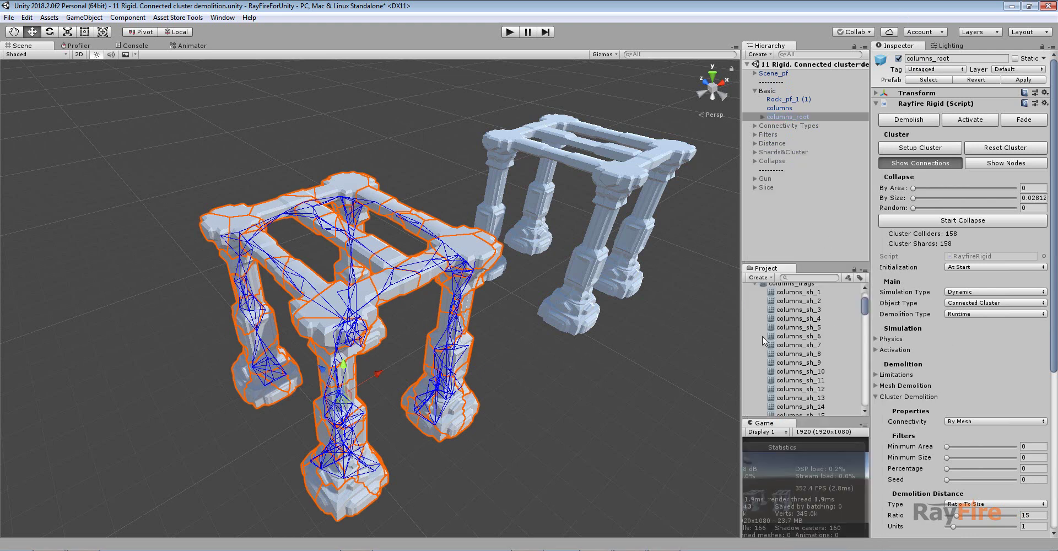
{"action": "scroll", "coordinate": [762, 336], "scroll_direction": "up", "scroll_amount": 3}
{"action": "left_click", "coordinate": [755, 342]}
- Delete the columns_root prefab from the Assets folder
{"action": "left_click", "coordinate": [775, 354]}
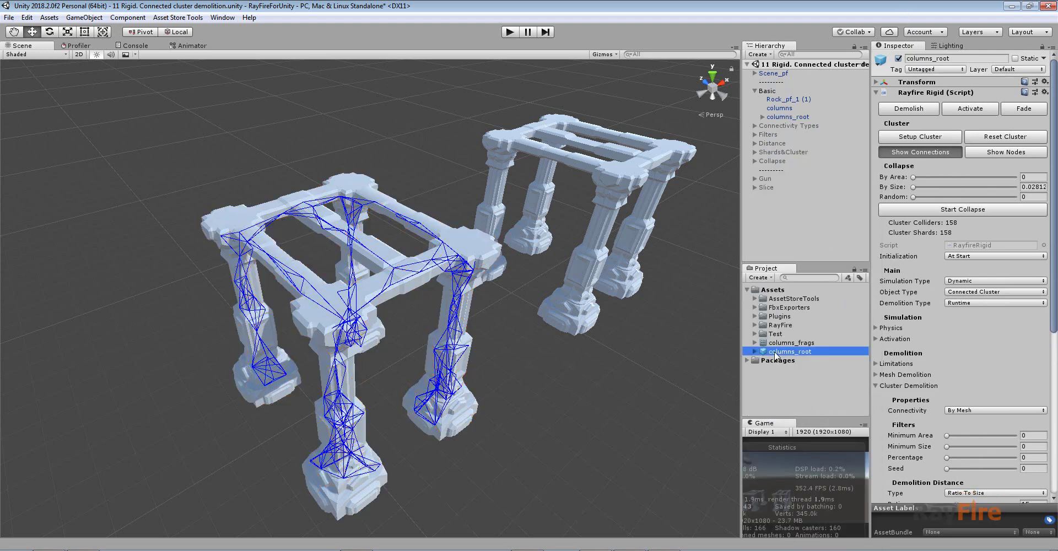
{"action": "key", "text": "Delete"}
{"action": "key", "text": "Return"}
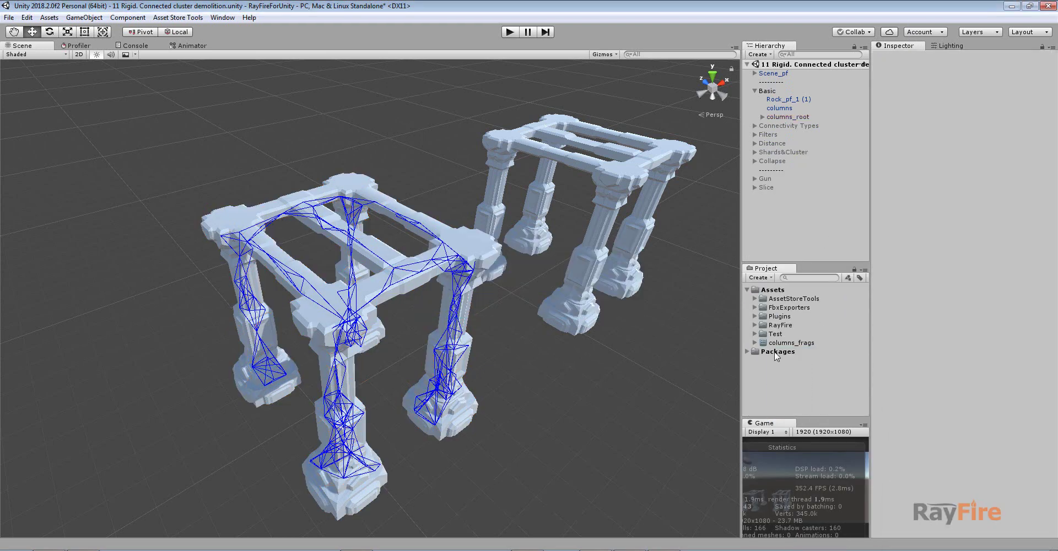
- Save the scene's columns_root object as a new prefab in the Assets folder
{"action": "left_click", "coordinate": [384, 255]}
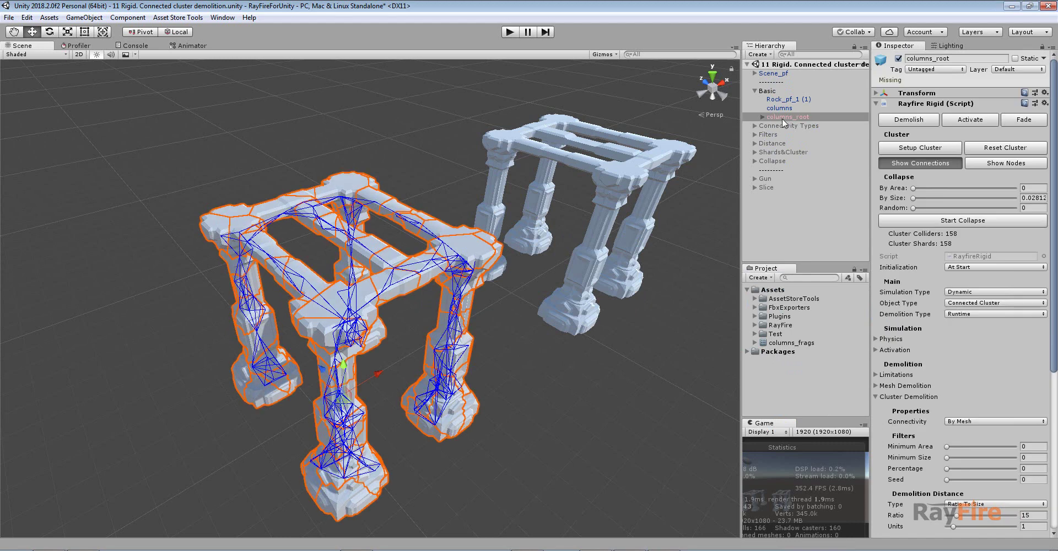
{"action": "left_click_drag", "start_coordinate": [782, 118], "coordinate": [789, 346]}
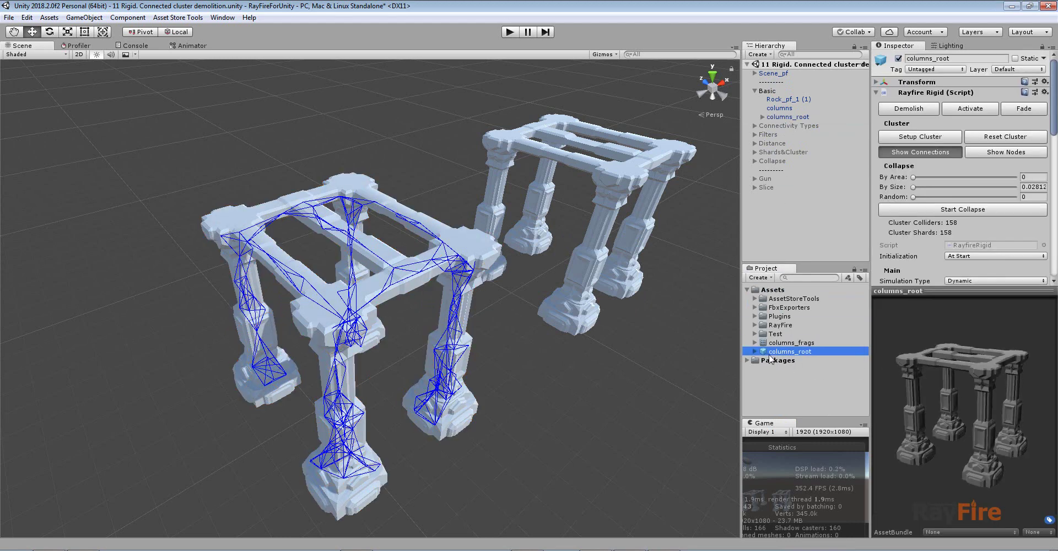
- Check the mesh and Mesh Collider settings of columns_sh_1 in the columns_root prefab, locating its source mesh in columns_frags
{"action": "left_click", "coordinate": [755, 343]}
{"action": "left_click", "coordinate": [797, 351]}
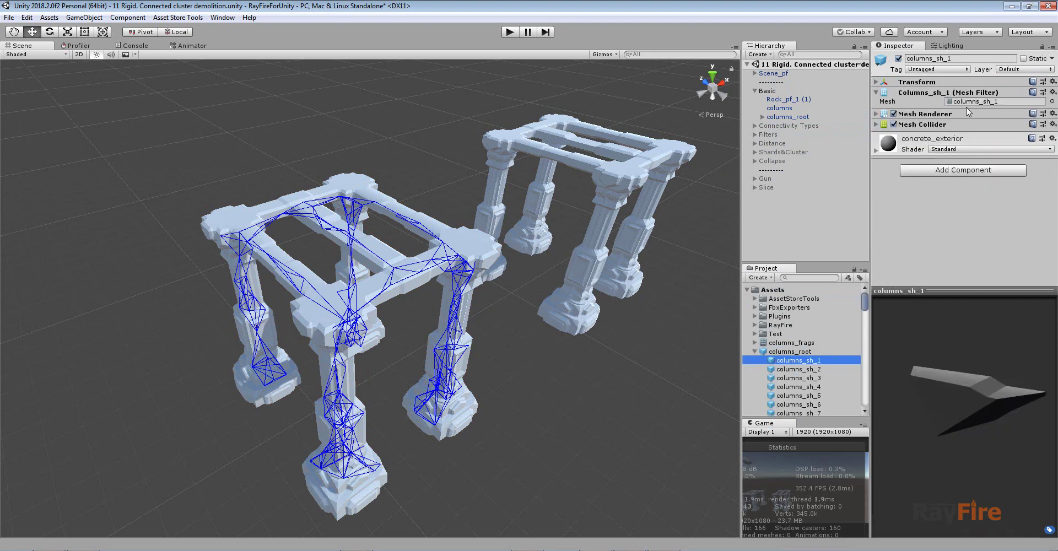
{"action": "left_click", "coordinate": [970, 103]}
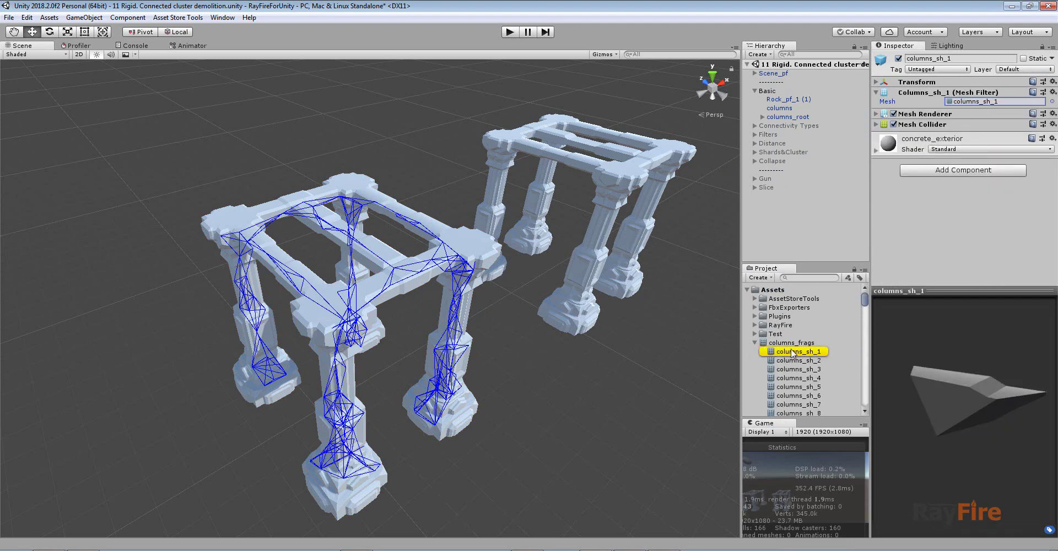
{"action": "left_click", "coordinate": [755, 343]}
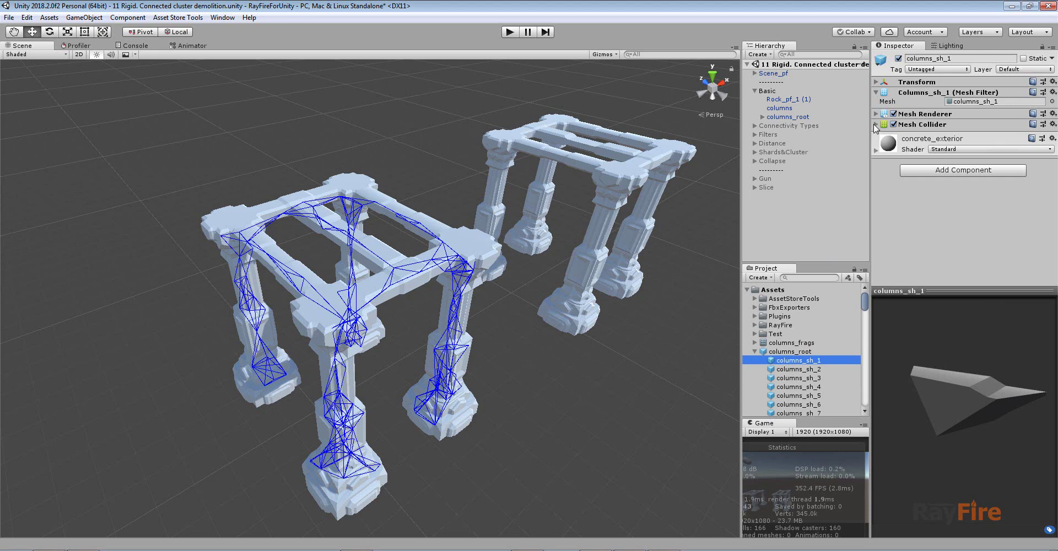
{"action": "left_click", "coordinate": [876, 124]}
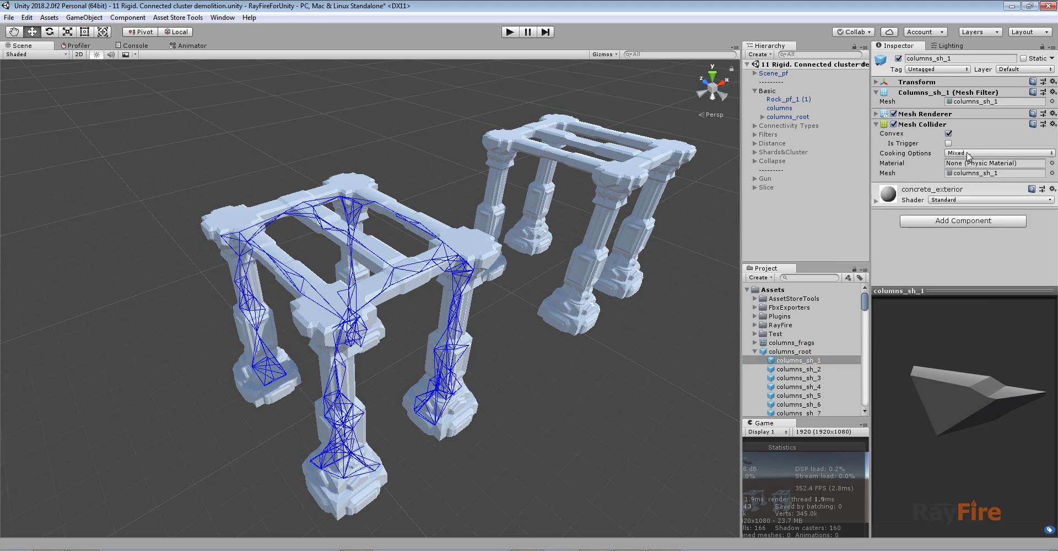
{"action": "left_click", "coordinate": [875, 124]}
{"action": "left_click", "coordinate": [755, 351]}
{"action": "left_click", "coordinate": [602, 388]}
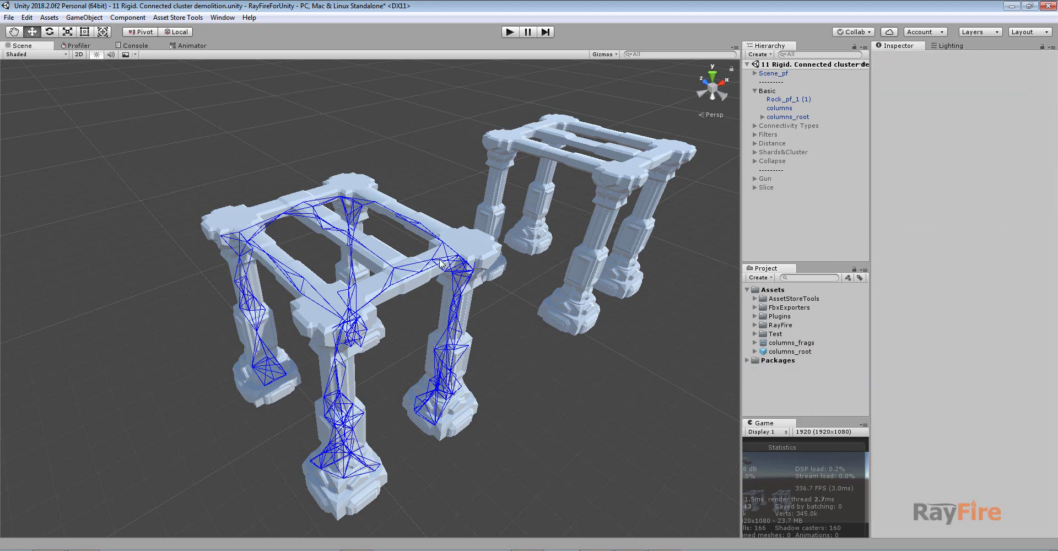
- Delete the columns_root object from the scene and select the original columns object
{"action": "left_click", "coordinate": [440, 264]}
{"action": "key", "text": "Delete"}
{"action": "left_click", "coordinate": [779, 108]}
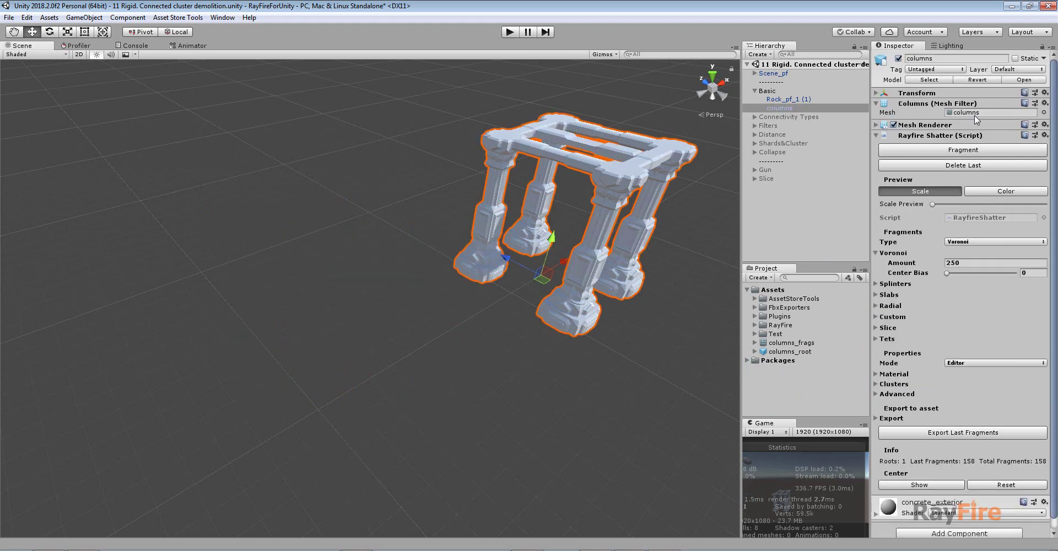
- Restart play mode, pause it at the start, and place an instance of the columns_root prefab in the scene
{"action": "left_click", "coordinate": [510, 32]}
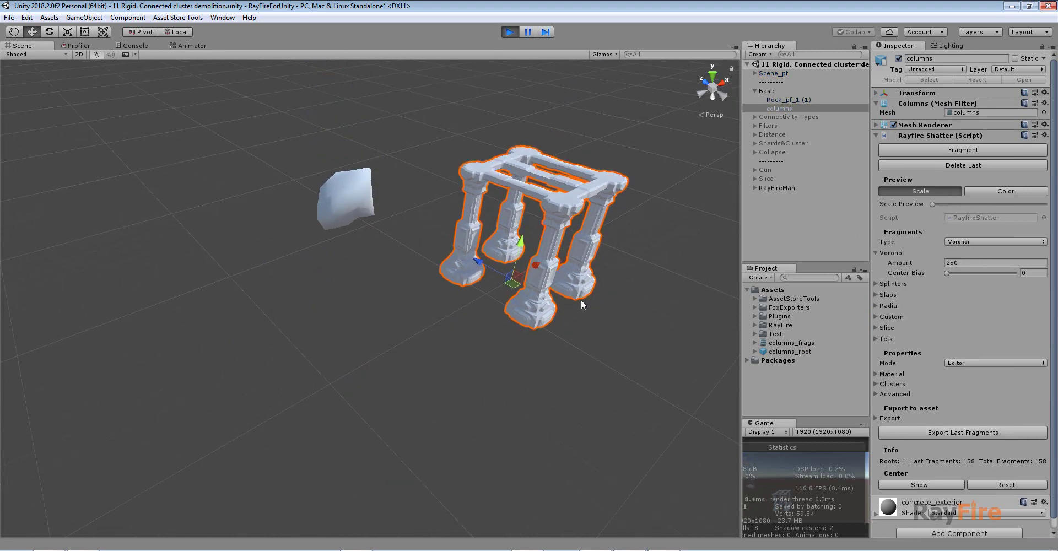
{"action": "left_click", "coordinate": [510, 31]}
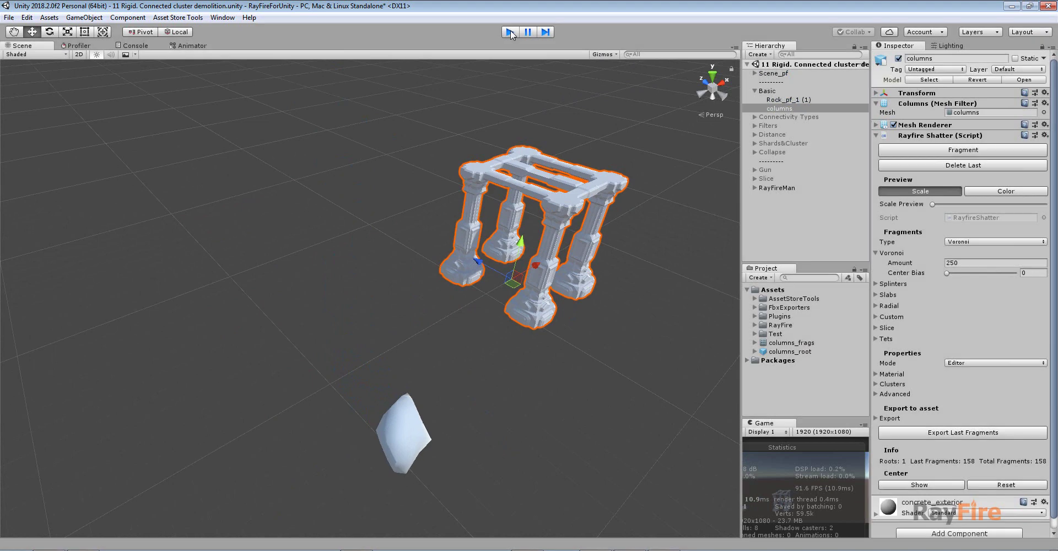
{"action": "left_click", "coordinate": [510, 32]}
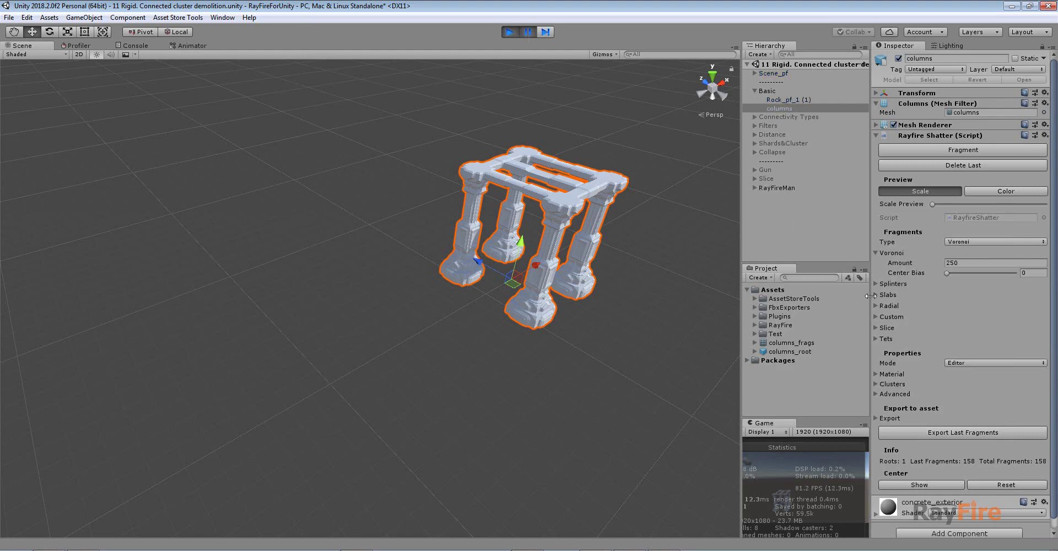
{"action": "left_click_drag", "start_coordinate": [792, 351], "coordinate": [365, 417]}
{"action": "scroll", "coordinate": [365, 353], "scroll_direction": "up", "scroll_amount": 5}
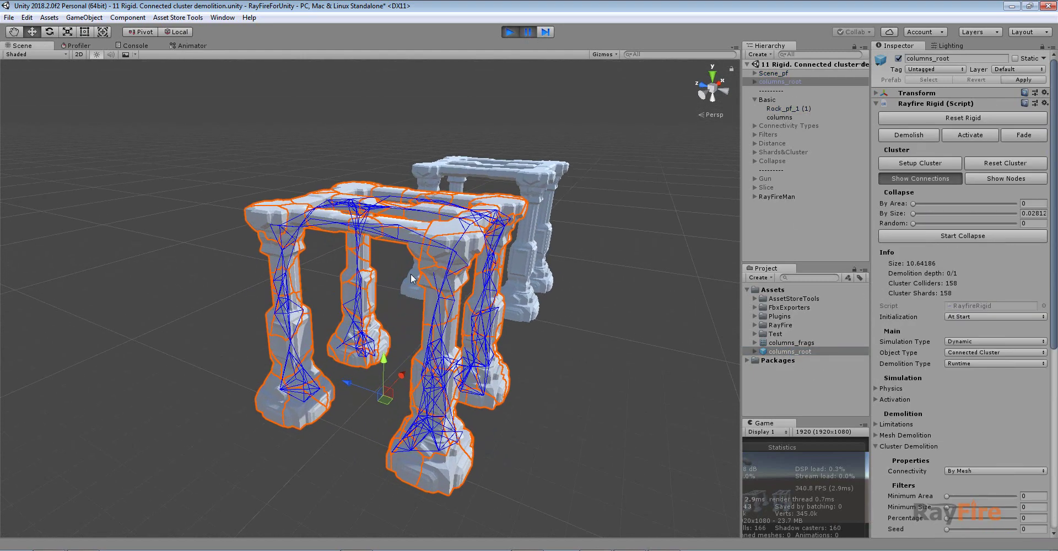
- Toggle the cluster's node display and check the placement of columns_root beneath the rock from several sides
{"action": "left_click", "coordinate": [996, 177]}
{"action": "left_click", "coordinate": [996, 177]}
{"action": "scroll", "coordinate": [358, 283], "scroll_direction": "down", "scroll_amount": 3}
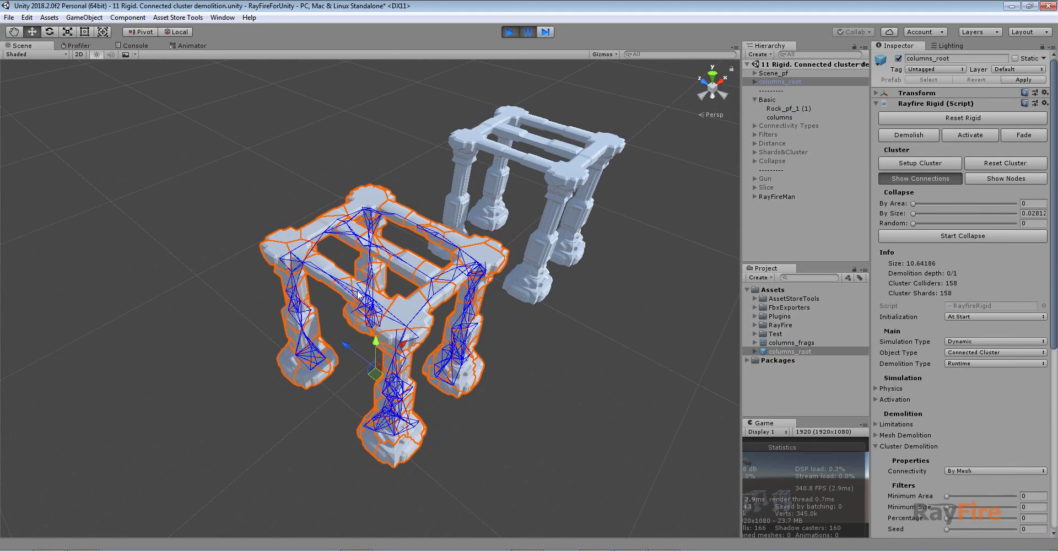
{"action": "left_click_drag", "start_coordinate": [451, 317], "coordinate": [288, 286], "text": "alt"}
{"action": "scroll", "coordinate": [378, 303], "scroll_direction": "down", "scroll_amount": 5}
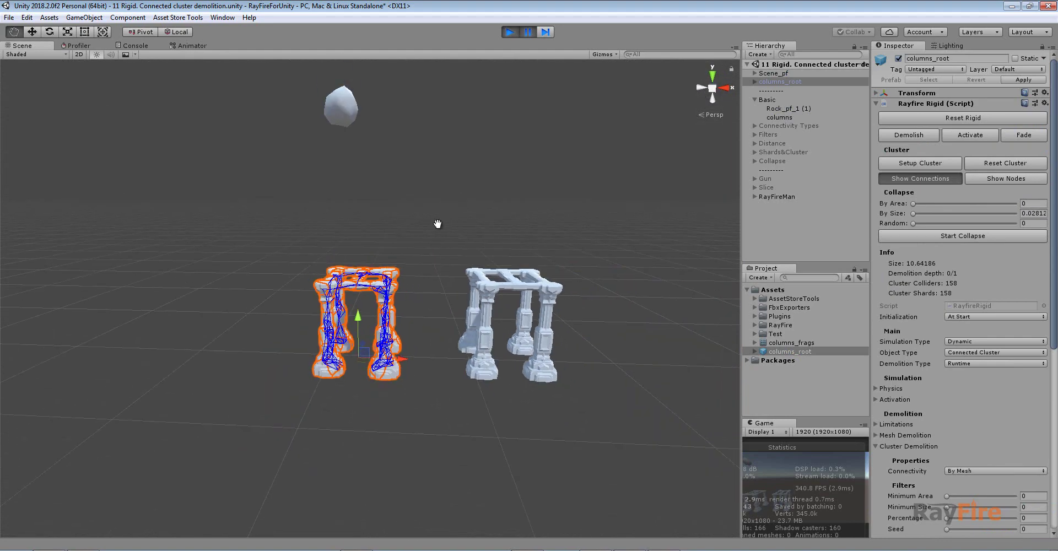
{"action": "mouse_move", "coordinate": [423, 394]}
{"action": "left_mouse_down", "text": "alt"}
{"action": "mouse_move", "coordinate": [609, 350]}
{"action": "mouse_move", "coordinate": [425, 390]}
{"action": "left_mouse_up", "text": "alt"}
{"action": "scroll", "coordinate": [425, 390], "scroll_direction": "up", "scroll_amount": 3}
{"action": "scroll", "coordinate": [425, 387], "scroll_direction": "up", "scroll_amount": 5}
{"action": "left_click_drag", "start_coordinate": [614, 333], "coordinate": [518, 352], "text": "alt"}
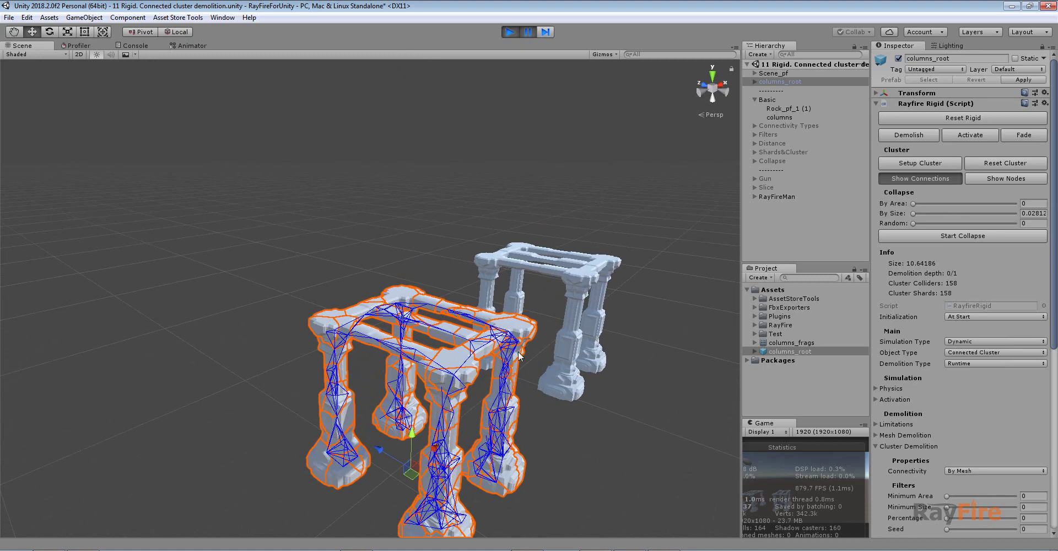
- Resume the paused simulation so the rock falls onto the columns_root cluster
{"action": "left_click", "coordinate": [528, 32]}
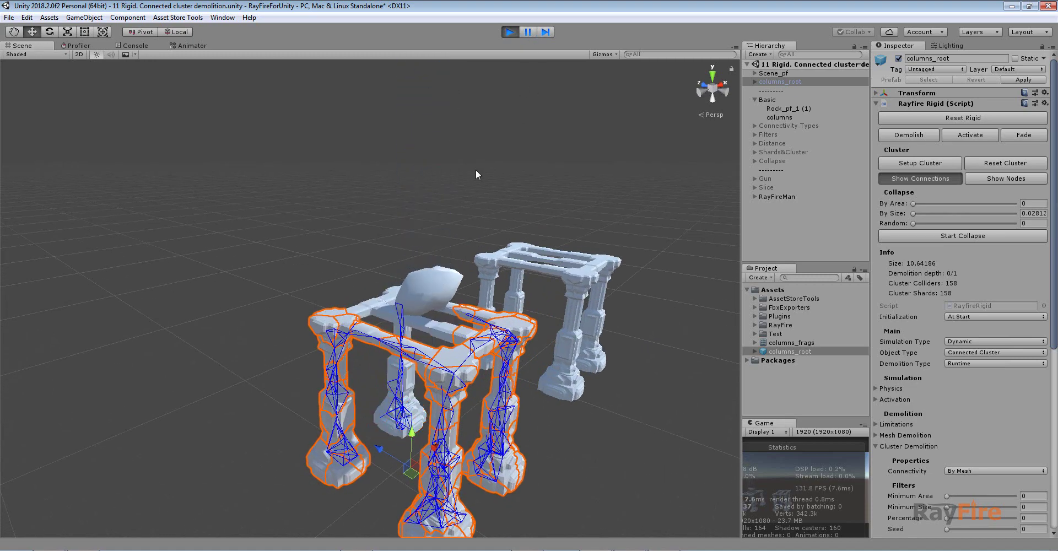
{"action": "left_click_drag", "start_coordinate": [415, 252], "coordinate": [617, 178], "text": "alt"}
{"action": "scroll", "coordinate": [276, 234], "scroll_direction": "up", "scroll_amount": 2}
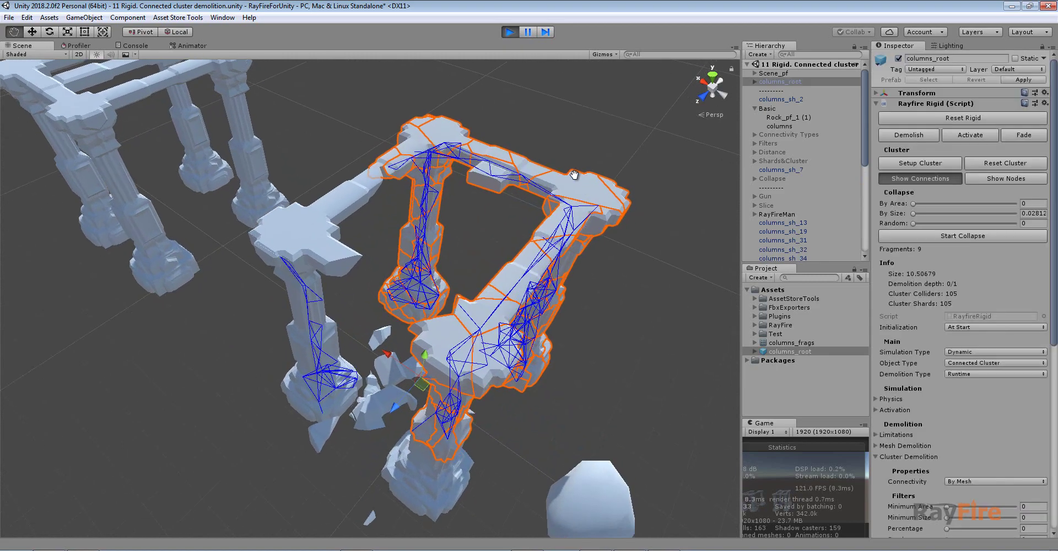
- Select the beam fragment columns_sh_60 and examine the broken structure around it
{"action": "left_click", "coordinate": [276, 234]}
{"action": "left_click_drag", "start_coordinate": [277, 234], "coordinate": [388, 194], "text": "alt"}
{"action": "left_click_drag", "start_coordinate": [257, 310], "coordinate": [237, 318], "text": "alt"}
{"action": "middle_click_drag", "start_coordinate": [198, 291], "coordinate": [332, 280]}
{"action": "left_click_drag", "start_coordinate": [331, 279], "coordinate": [388, 340], "text": "alt"}
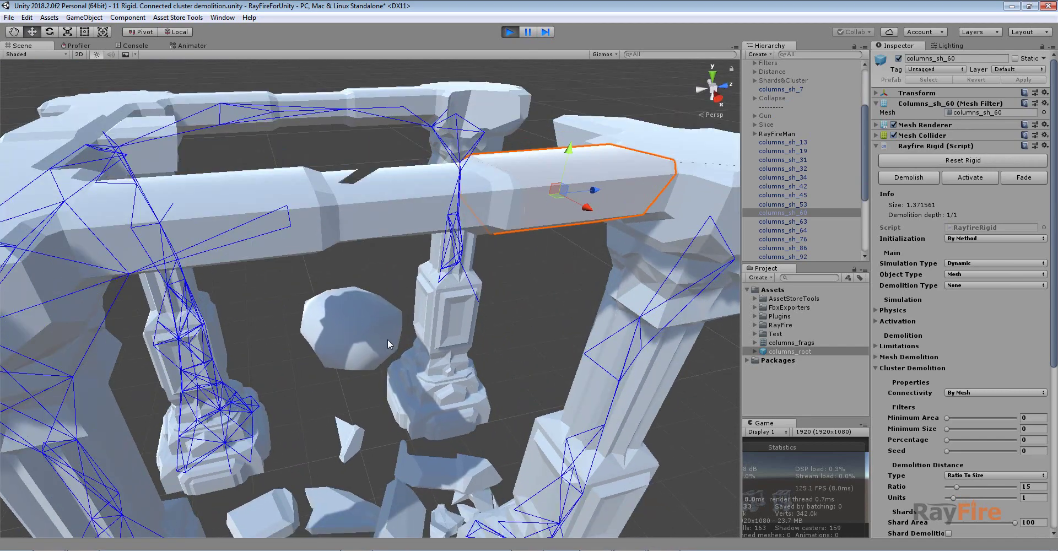
{"action": "middle_click_drag", "start_coordinate": [388, 339], "coordinate": [347, 270]}
- Select the detached column cluster columns_root_cls_3, examine its connections, and pull it away from the broken structure
{"action": "left_click", "coordinate": [525, 355]}
{"action": "scroll", "coordinate": [553, 343], "scroll_direction": "down", "scroll_amount": 3}
{"action": "left_click_drag", "start_coordinate": [553, 343], "coordinate": [218, 254], "text": "alt"}
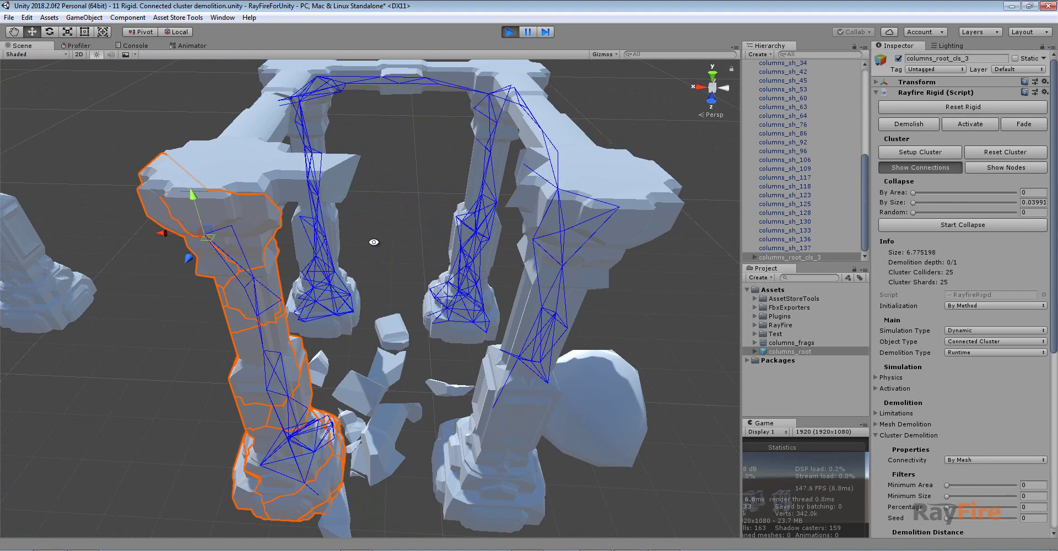
{"action": "left_click_drag", "start_coordinate": [374, 242], "coordinate": [304, 128], "text": "alt"}
{"action": "left_click_drag", "start_coordinate": [309, 84], "coordinate": [343, 147], "text": "alt"}
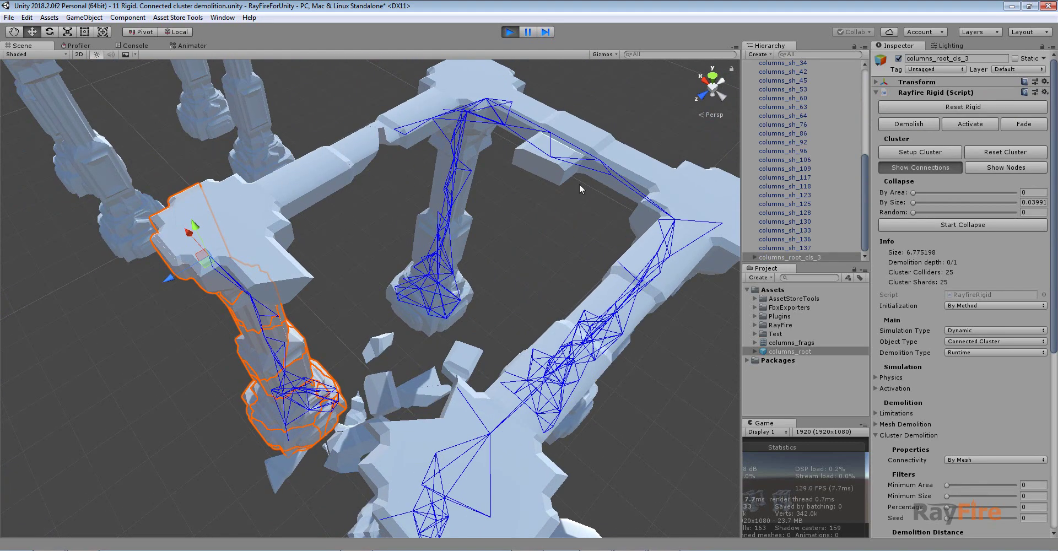
{"action": "left_click", "coordinate": [644, 158]}
{"action": "left_click_drag", "start_coordinate": [518, 352], "coordinate": [319, 277], "text": "alt"}
{"action": "left_click", "coordinate": [319, 276]}
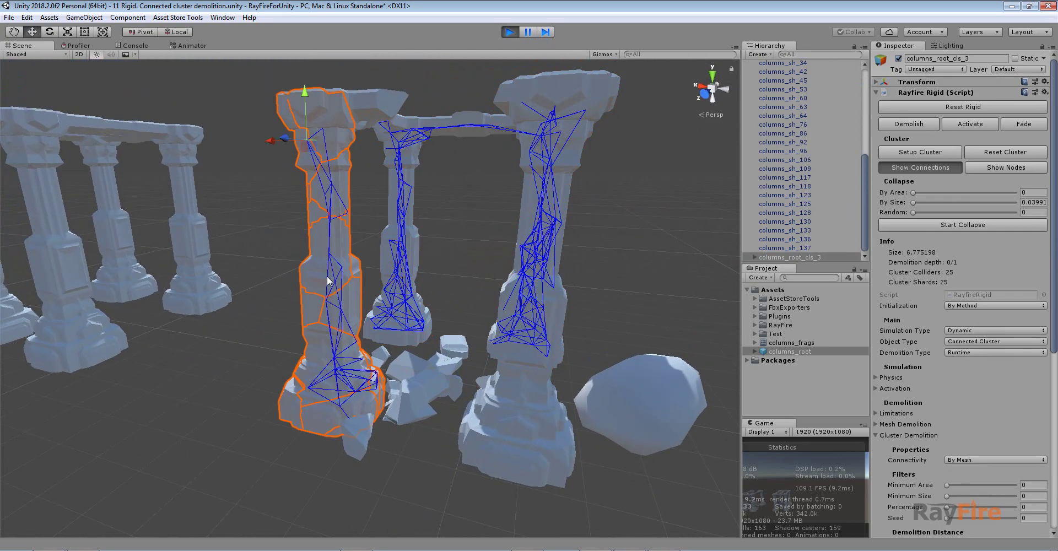
{"action": "left_click_drag", "start_coordinate": [384, 218], "coordinate": [290, 227], "text": "alt"}
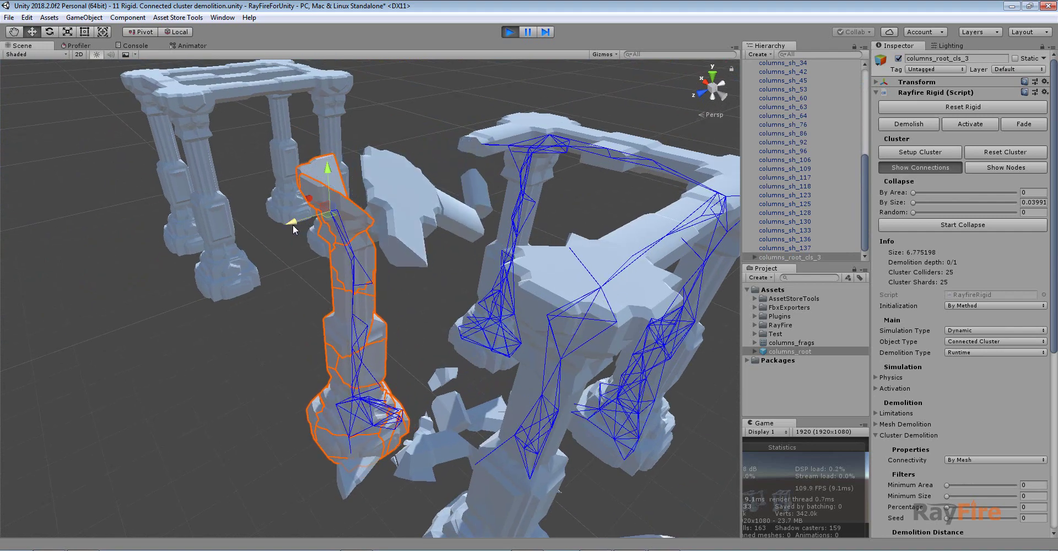
- Select Rock_pf_1 (1), switch the transform handles to Global, and move the rock through the remaining columns to break them
{"action": "left_click", "coordinate": [672, 392]}
{"action": "left_click_drag", "start_coordinate": [673, 392], "coordinate": [391, 451], "text": "alt"}
{"action": "left_click", "coordinate": [393, 451]}
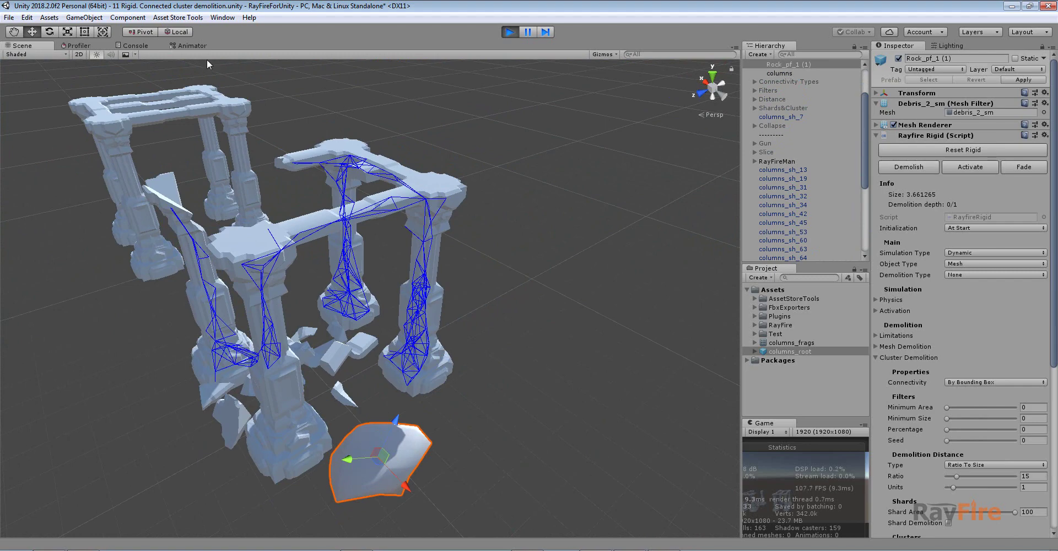
{"action": "left_click", "coordinate": [179, 32]}
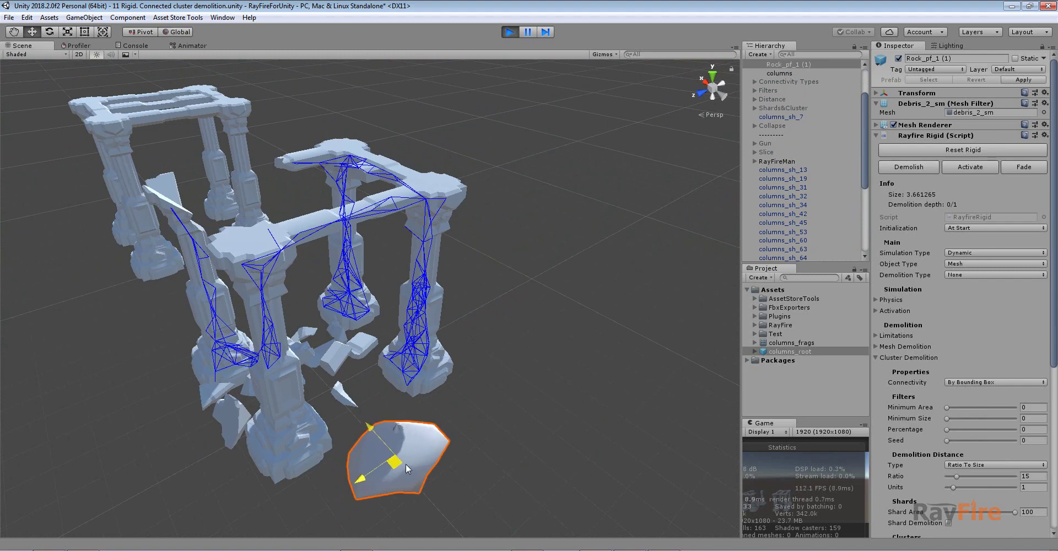
{"action": "left_click_drag", "start_coordinate": [408, 462], "coordinate": [381, 28], "text": "alt"}
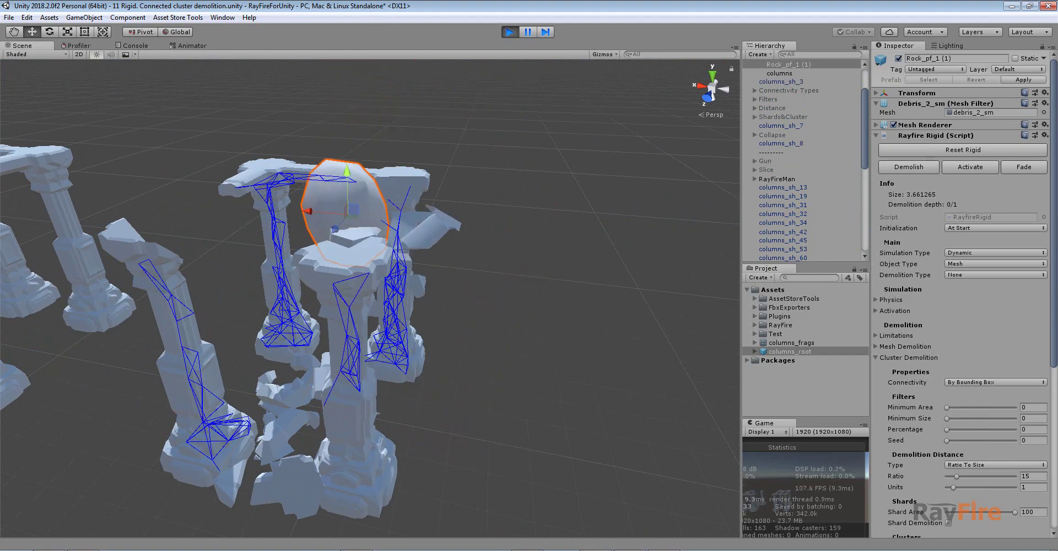
{"action": "left_click_drag", "start_coordinate": [591, 326], "coordinate": [316, 322], "text": "alt"}
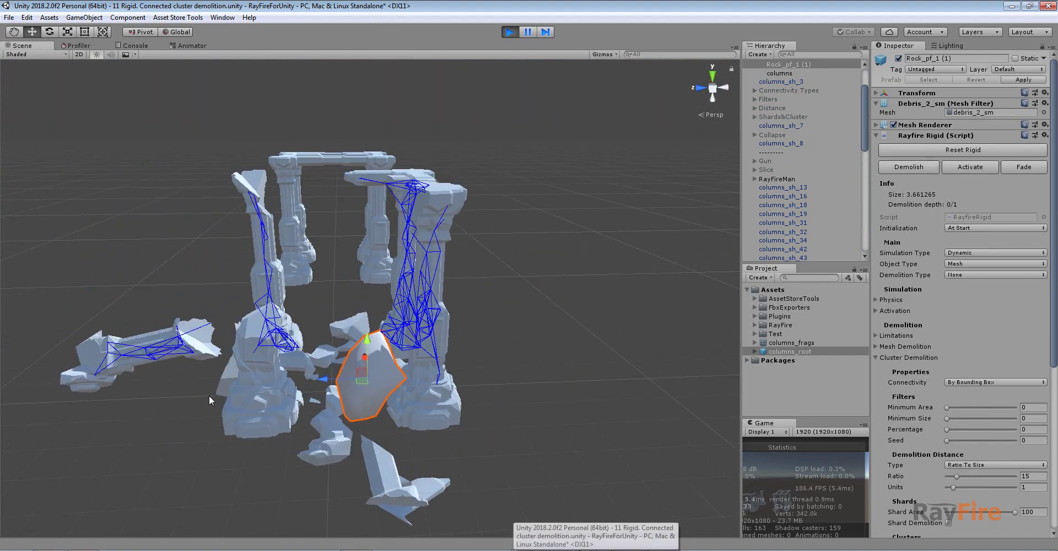
- Select the fallen column cluster columns_root_cls_6 and examine its remaining shards
{"action": "left_click_drag", "start_coordinate": [210, 395], "coordinate": [345, 433], "text": "alt"}
{"action": "left_click", "coordinate": [345, 432]}
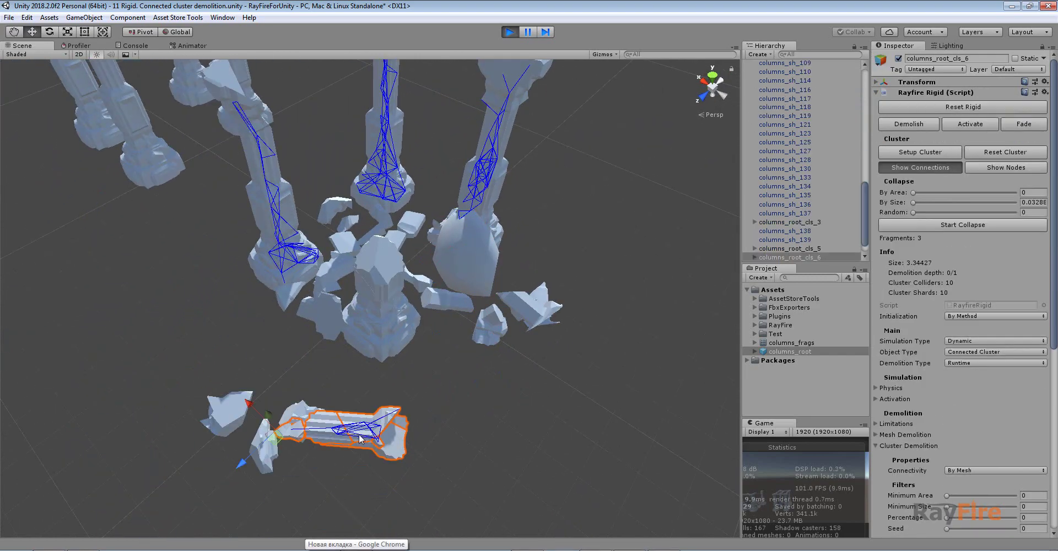
{"action": "left_click", "coordinate": [579, 193]}
{"action": "middle_click_drag", "start_coordinate": [579, 193], "coordinate": [576, 295]}
- Select the standing column cluster columns_root_cls_5 and examine its shard connections up close
{"action": "left_click", "coordinate": [507, 245]}
{"action": "left_click_drag", "start_coordinate": [507, 245], "coordinate": [149, 196], "text": "alt"}
{"action": "scroll", "coordinate": [322, 238], "scroll_direction": "up", "scroll_amount": 5}
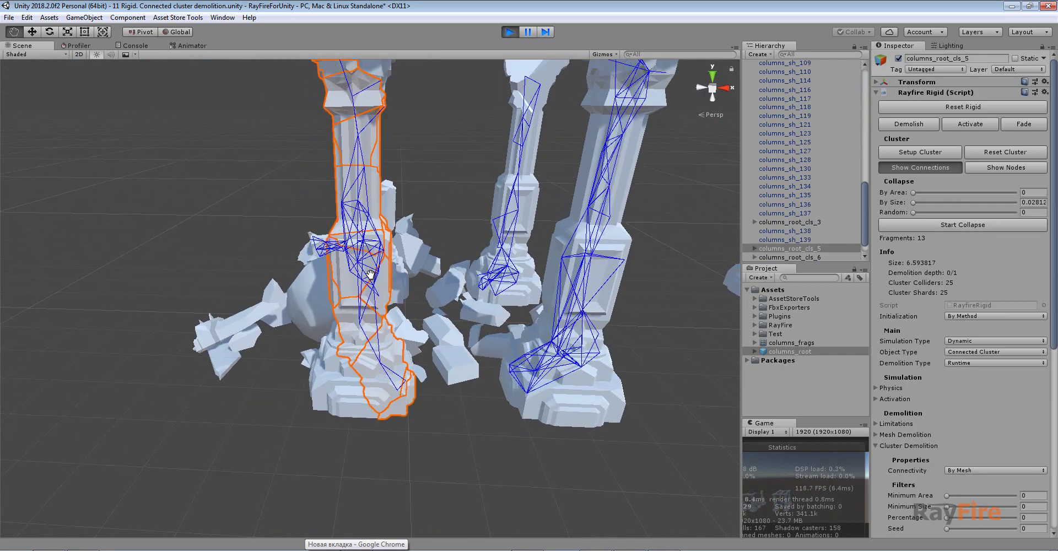
{"action": "left_click_drag", "start_coordinate": [322, 238], "coordinate": [453, 191], "text": "alt"}
{"action": "scroll", "coordinate": [454, 191], "scroll_direction": "up", "scroll_amount": 5}
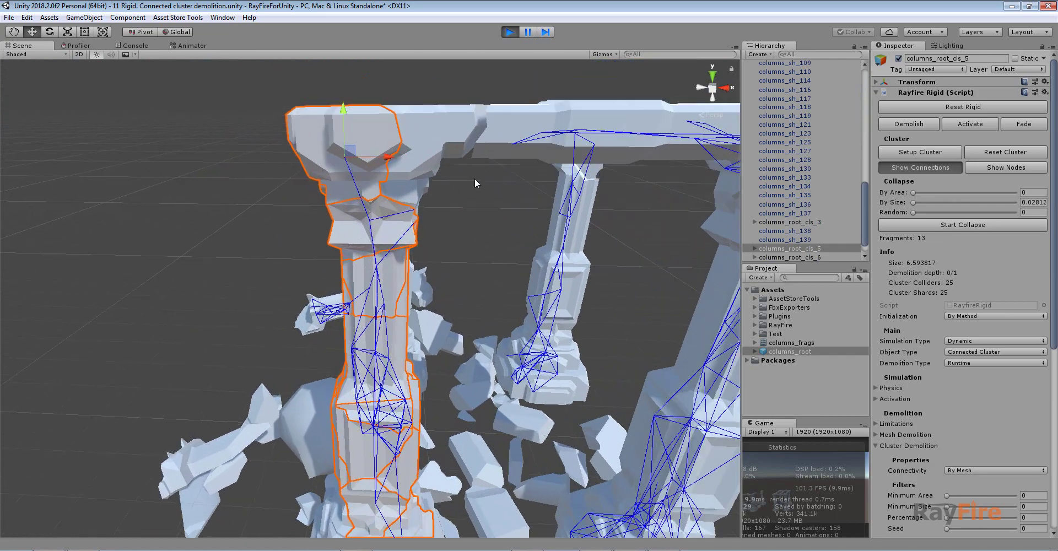
{"action": "scroll", "coordinate": [451, 263], "scroll_direction": "down", "scroll_amount": 5}
{"action": "left_click_drag", "start_coordinate": [451, 263], "coordinate": [378, 314], "text": "alt"}
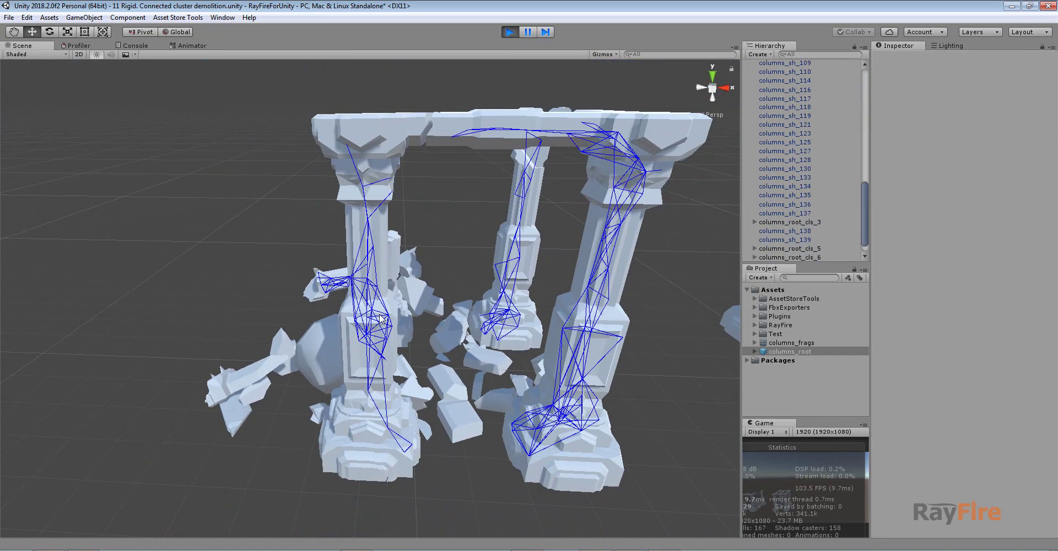
- Move the columns_root_cls_5 column slightly away from the beam to show the separation
{"action": "left_click_drag", "start_coordinate": [384, 149], "coordinate": [372, 147]}
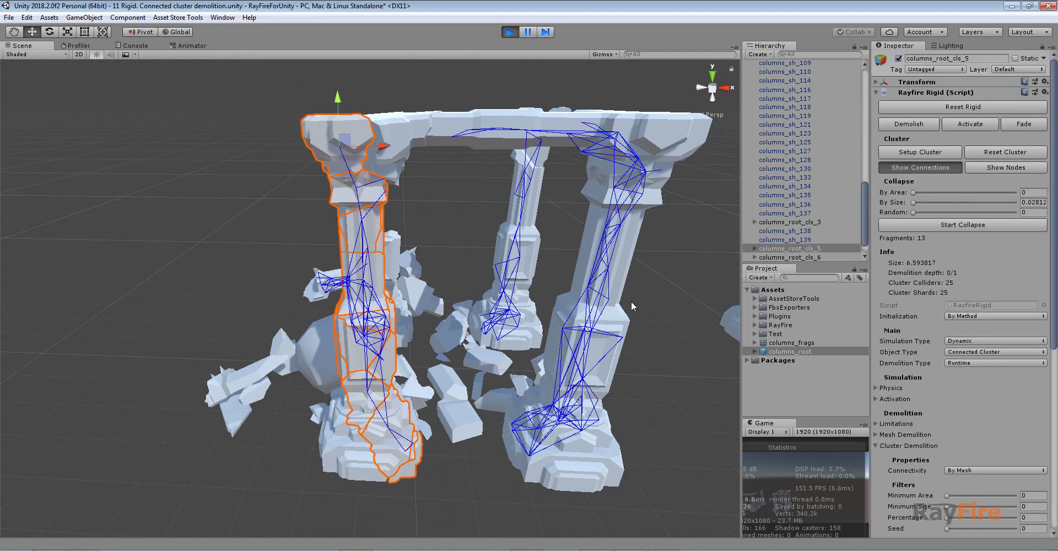
{"action": "left_click_drag", "start_coordinate": [630, 301], "coordinate": [562, 332], "text": "alt"}
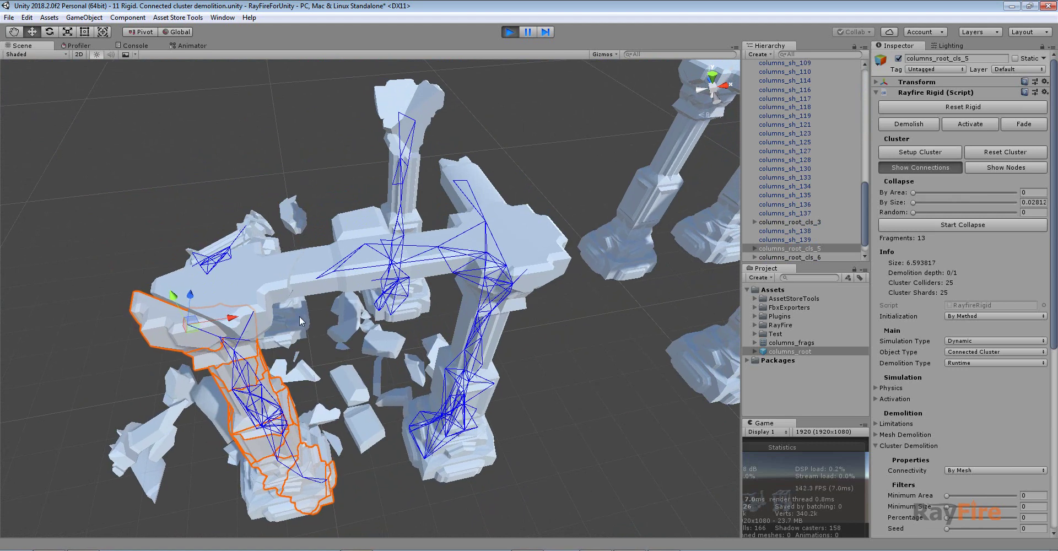
{"action": "left_click_drag", "start_coordinate": [254, 261], "coordinate": [292, 293], "text": "alt"}
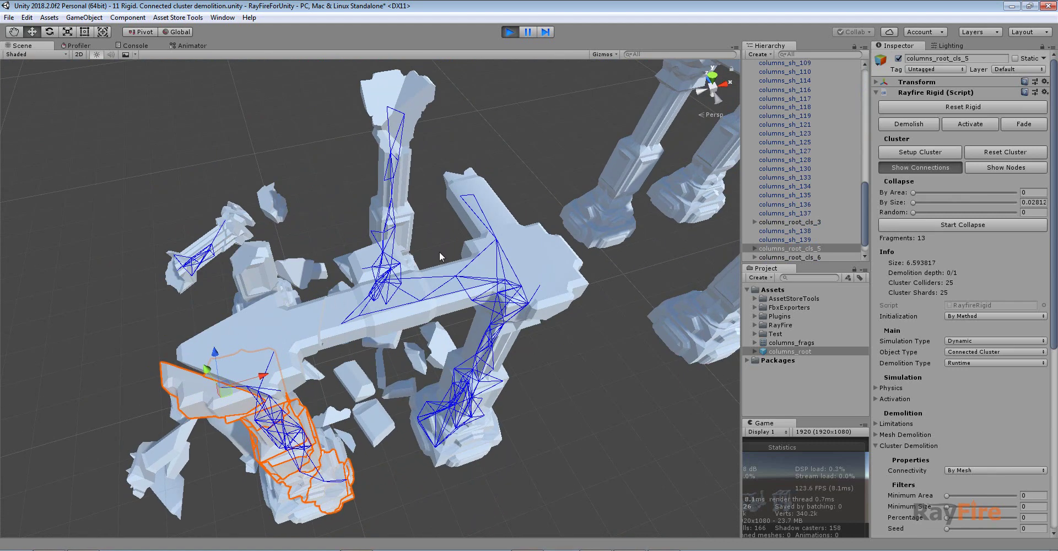
- Select the remaining columns_root cluster and examine its shard connections and collapse options
{"action": "left_click", "coordinate": [540, 283]}
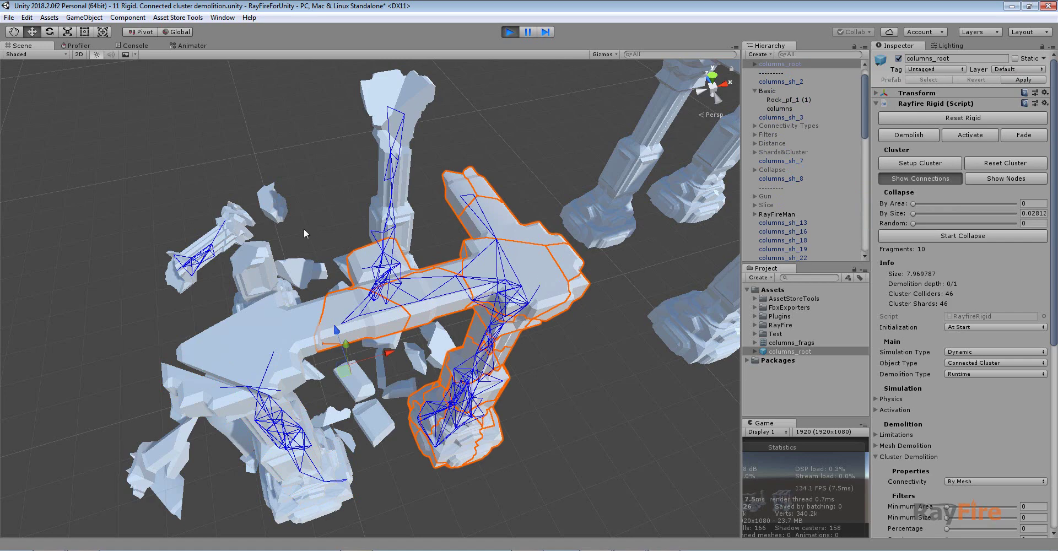
{"action": "left_click_drag", "start_coordinate": [304, 233], "coordinate": [489, 204], "text": "alt"}
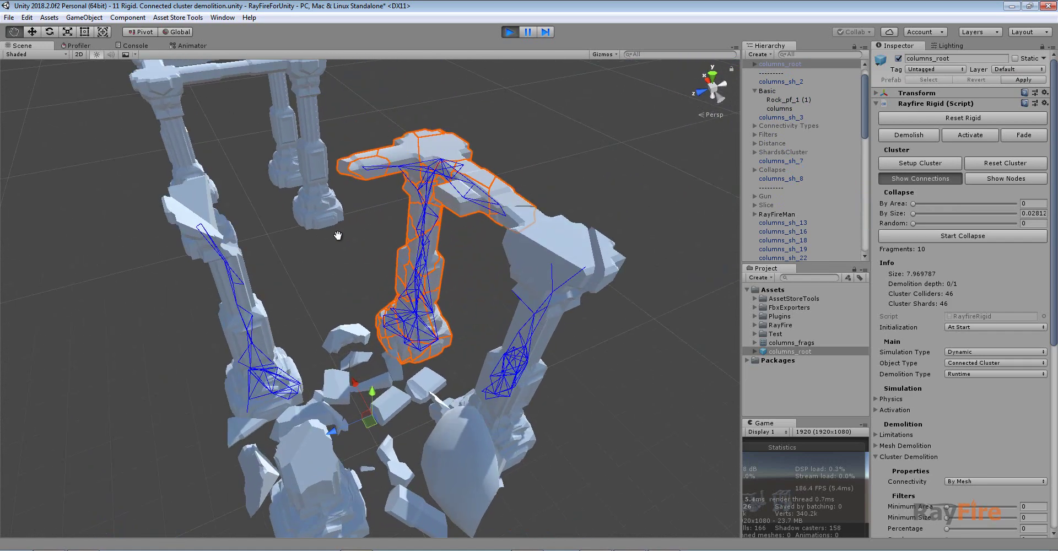
{"action": "middle_click_drag", "start_coordinate": [338, 235], "coordinate": [334, 248]}
{"action": "scroll", "coordinate": [334, 248], "scroll_direction": "down", "scroll_amount": 2}
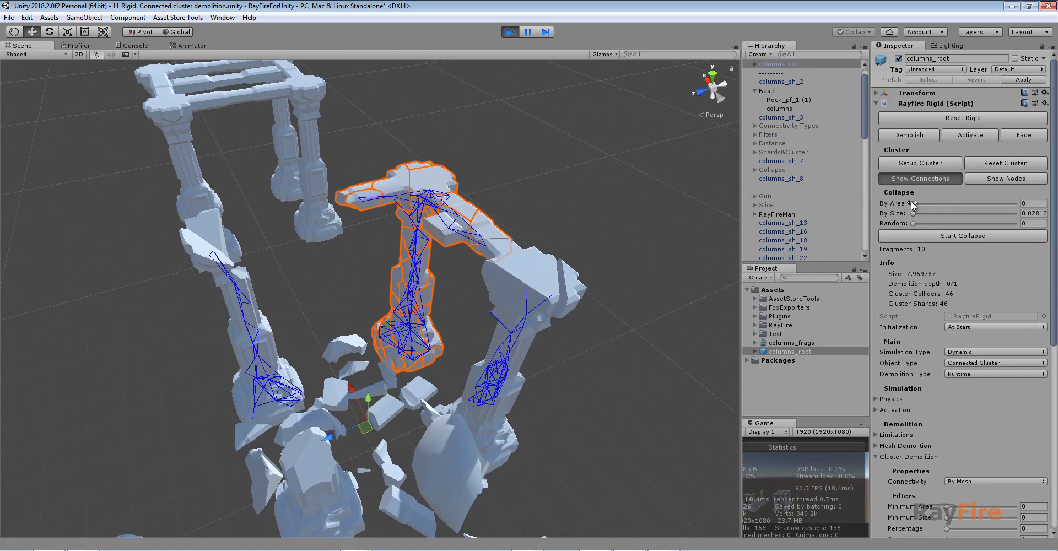
{"action": "scroll", "coordinate": [406, 266], "scroll_direction": "up", "scroll_amount": 5}
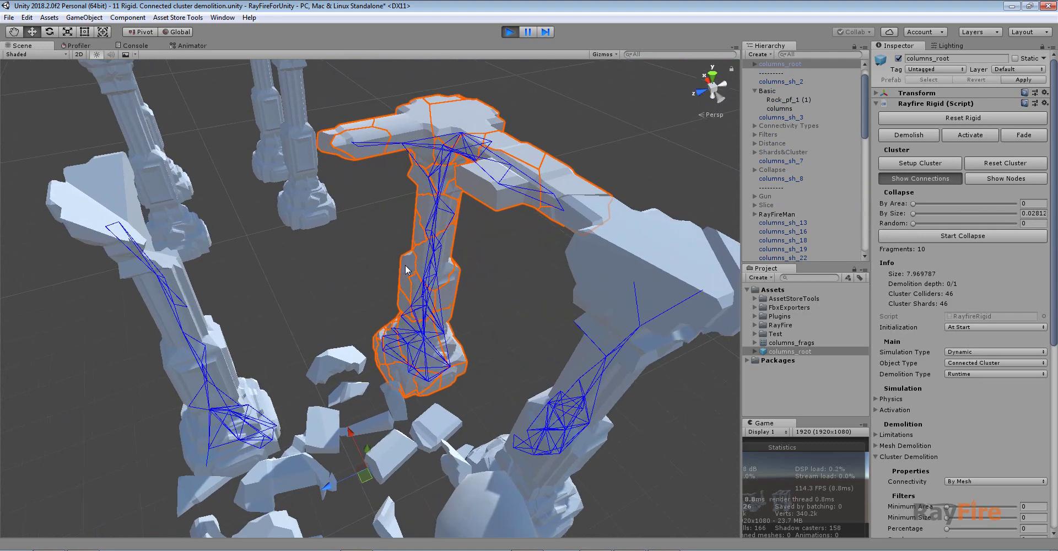
{"action": "left_click_drag", "start_coordinate": [406, 266], "coordinate": [562, 232], "text": "alt"}
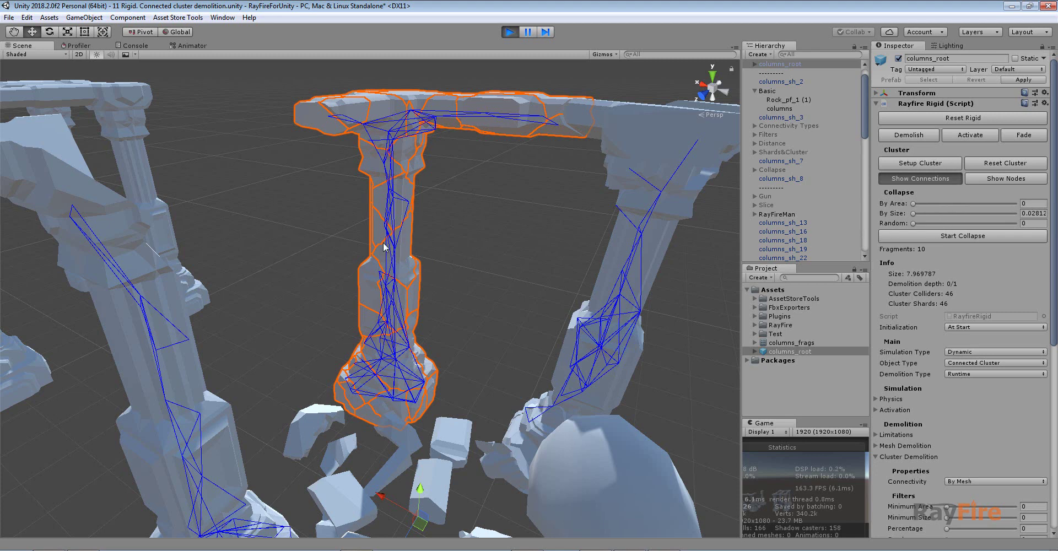
- Collapse the columns_root and columns_root_cls_5 clusters, setting By Area to 0.244 for columns_root_cls_5
{"action": "left_click_drag", "start_coordinate": [912, 213], "coordinate": [963, 190]}
{"action": "left_click", "coordinate": [644, 276]}
{"action": "key", "text": "f"}
{"action": "scroll", "coordinate": [474, 320], "scroll_direction": "down", "scroll_amount": 5}
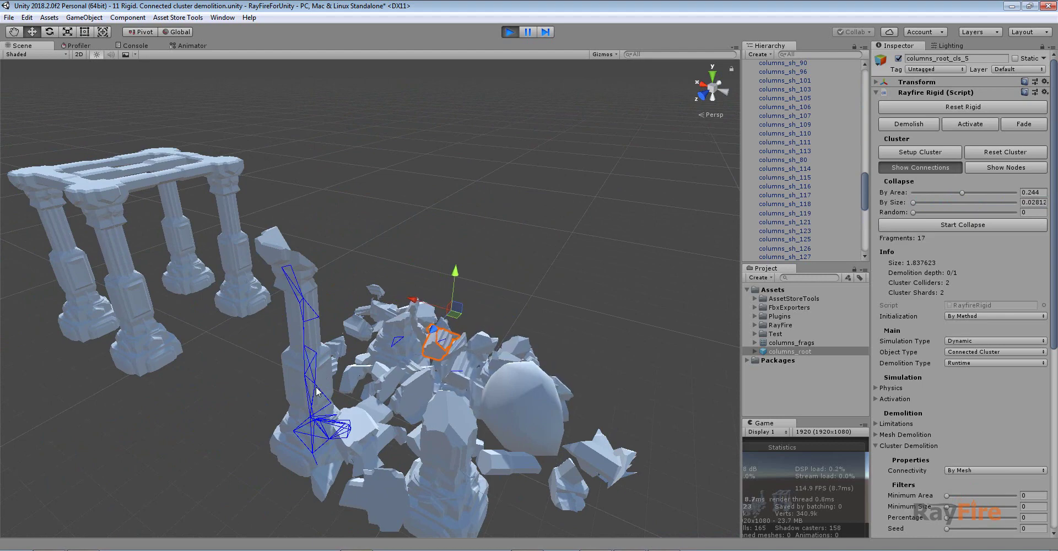
{"action": "left_click_drag", "start_coordinate": [490, 318], "coordinate": [540, 329], "text": "alt"}
{"action": "scroll", "coordinate": [415, 338], "scroll_direction": "up", "scroll_amount": 3}
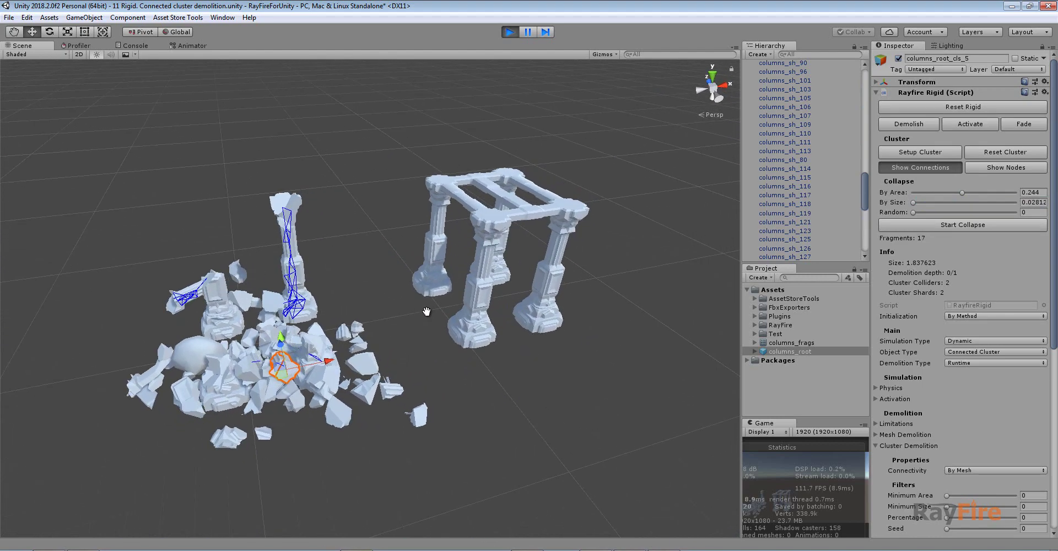